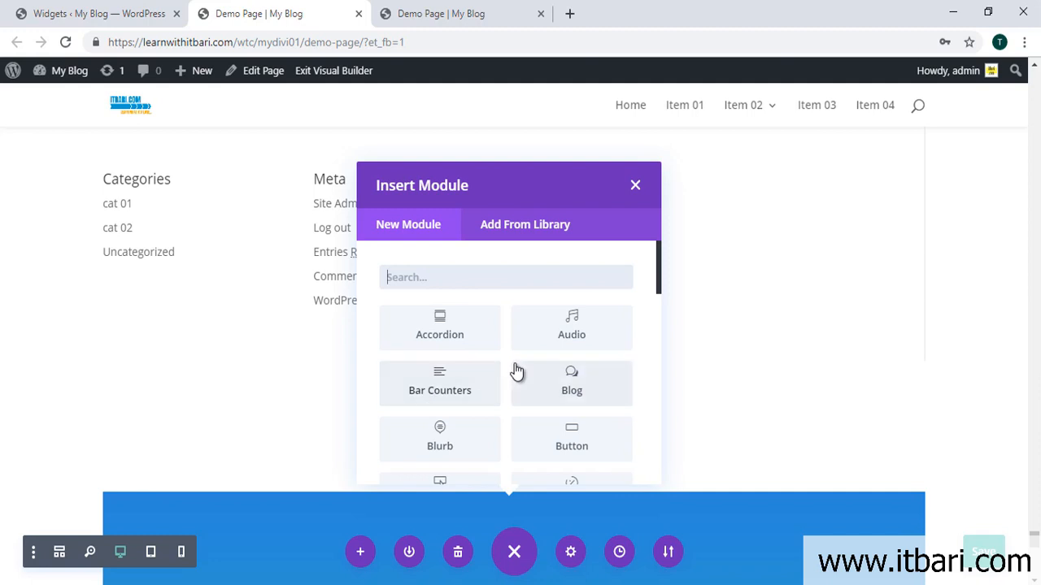
Insert a Social Media Follow module below the slider.
{"action": "scroll", "coordinate": [515, 367], "scroll_direction": "up", "scroll_amount": 1}
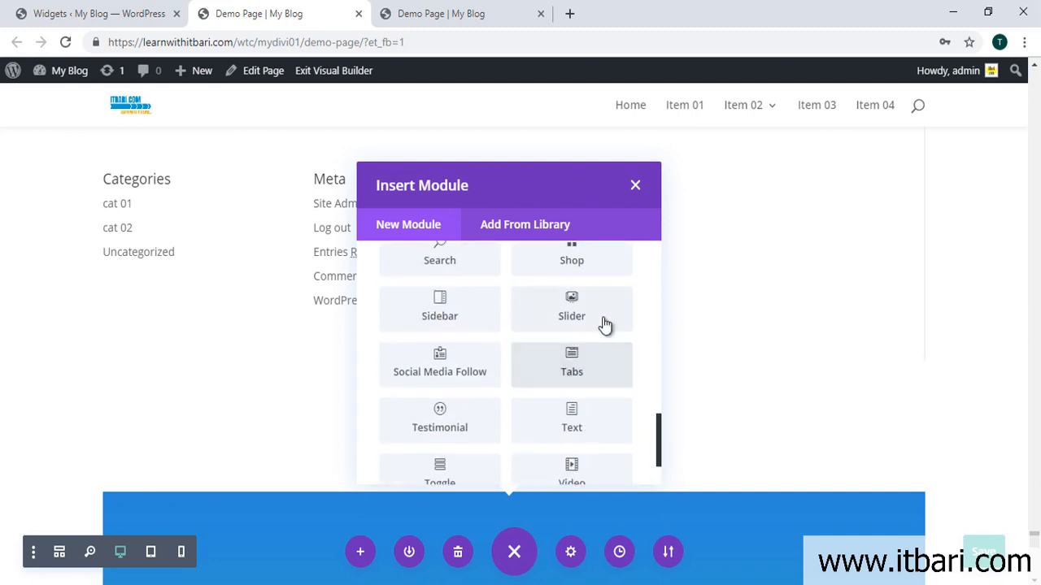
{"action": "left_click", "coordinate": [468, 381]}
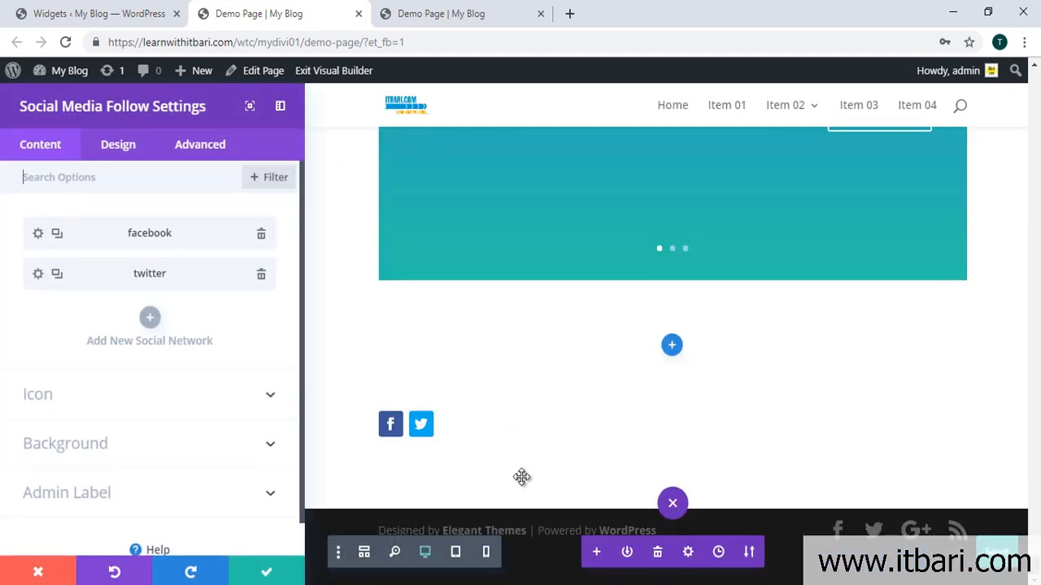
{"action": "mouse_move", "coordinate": [351, 401]}
{"action": "left_mouse_down"}
{"action": "mouse_move", "coordinate": [465, 445]}
{"action": "mouse_move", "coordinate": [491, 417]}
{"action": "left_mouse_up"}
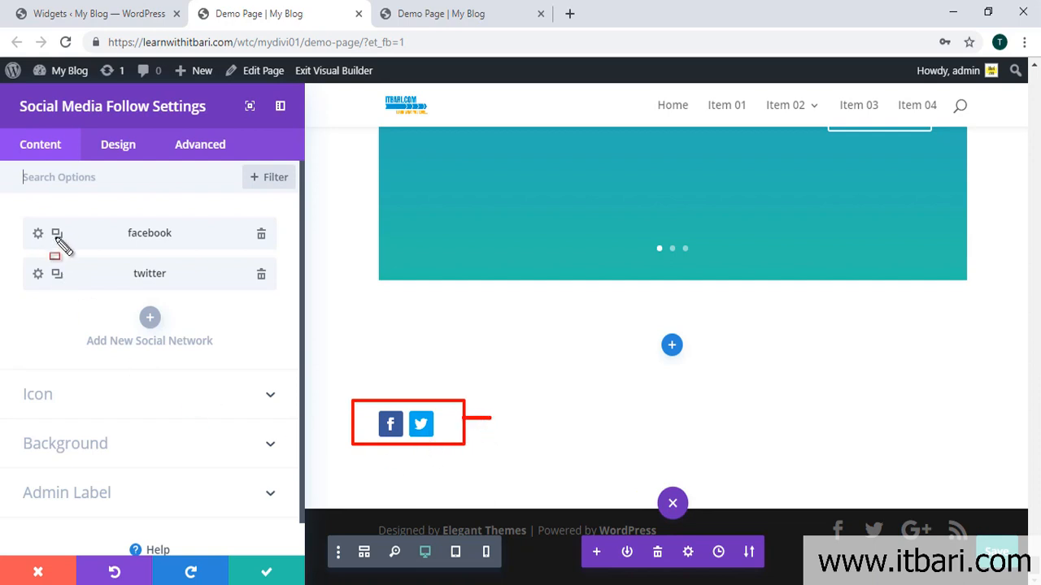
{"action": "key", "text": "Escape"}
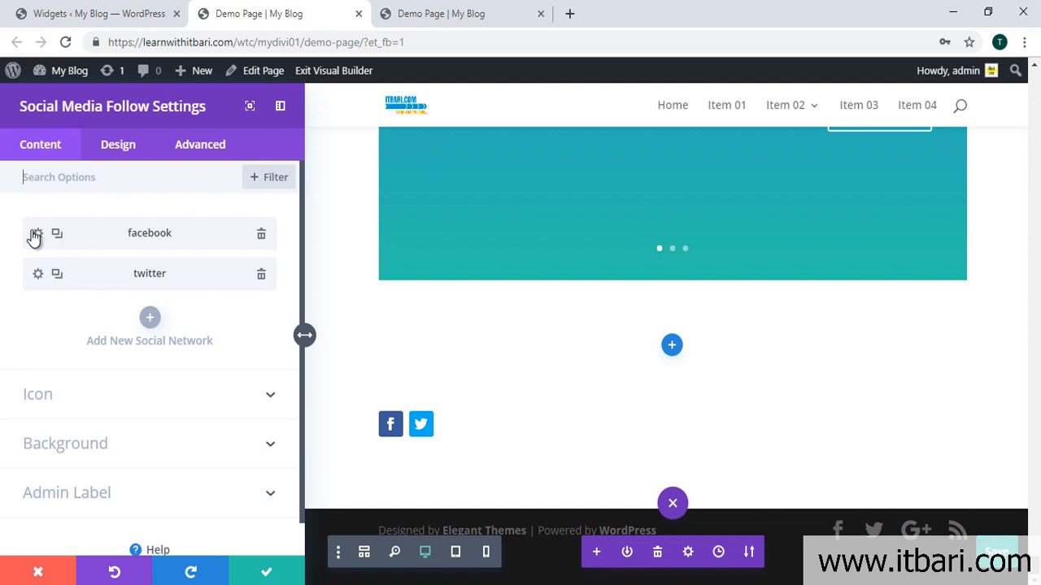
Examine the list of social networks available in the facebook entry's settings.
{"action": "left_click", "coordinate": [37, 234]}
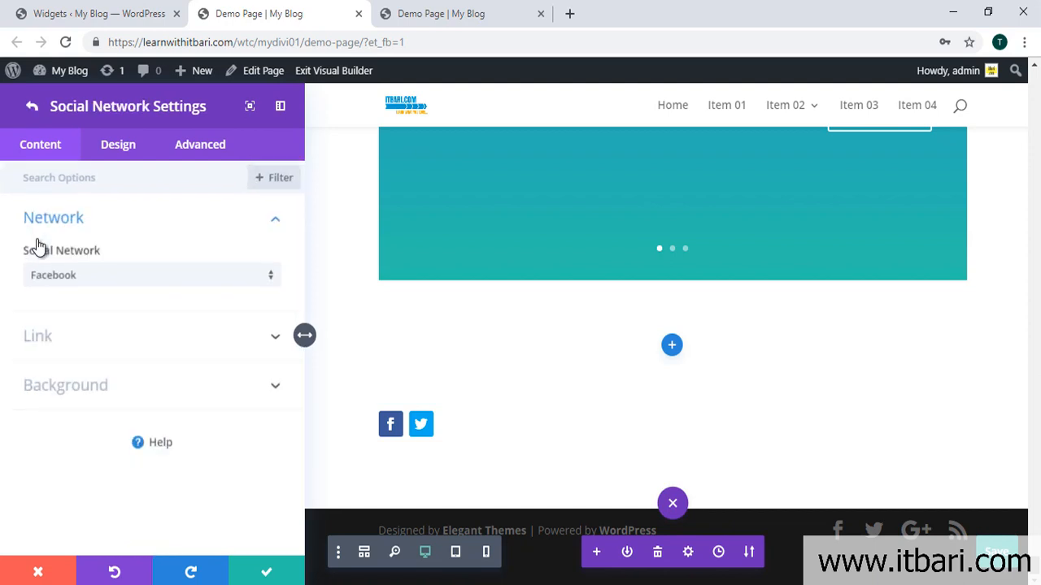
{"action": "left_click", "coordinate": [182, 279]}
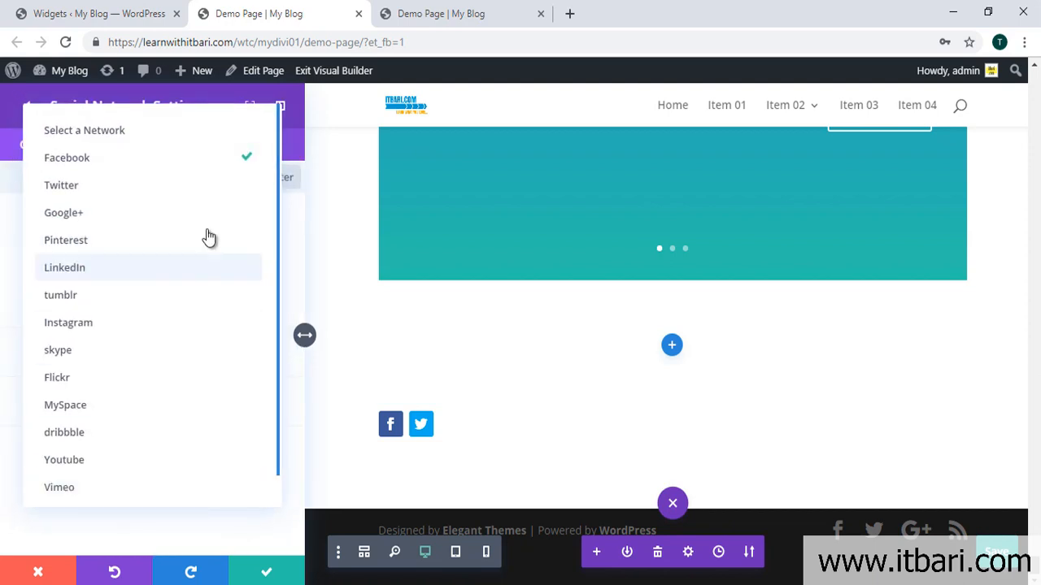
{"action": "mouse_move", "coordinate": [29, 143]}
{"action": "left_mouse_down"}
{"action": "mouse_move", "coordinate": [249, 431]}
{"action": "mouse_move", "coordinate": [279, 530]}
{"action": "left_mouse_up"}
{"action": "key", "text": "Escape"}
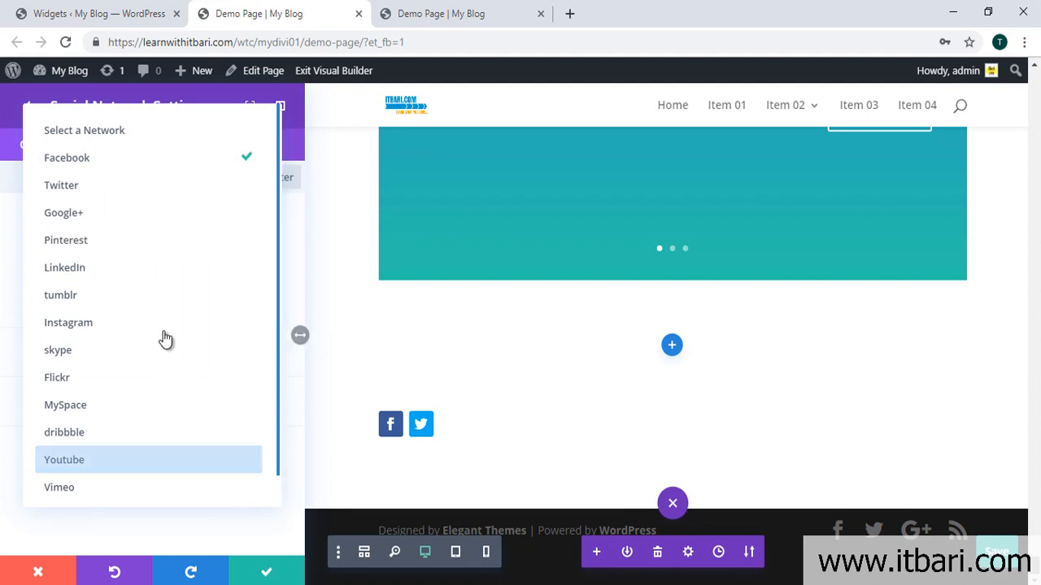
{"action": "left_click", "coordinate": [13, 148]}
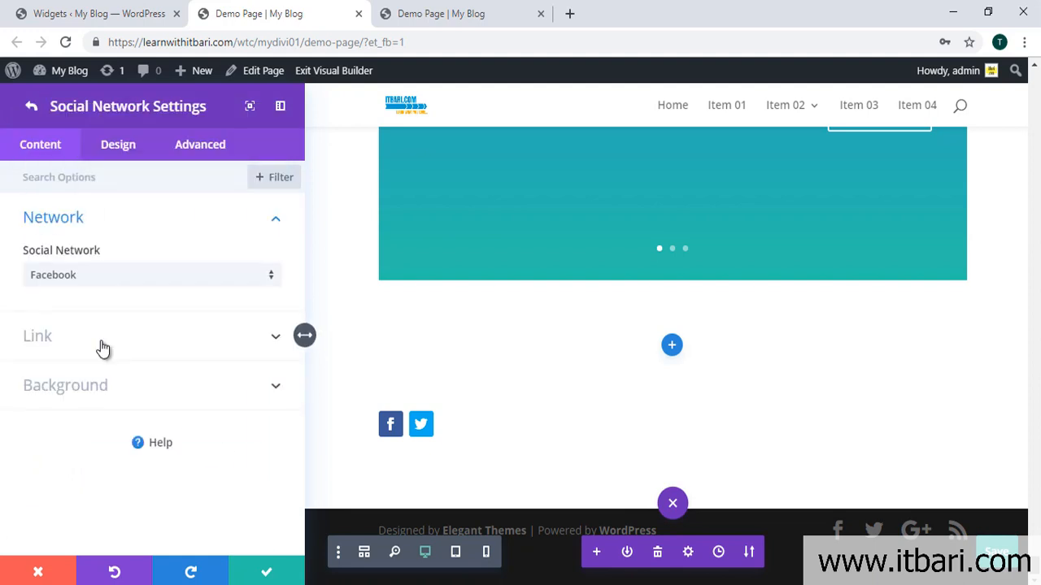
{"action": "left_click", "coordinate": [30, 106]}
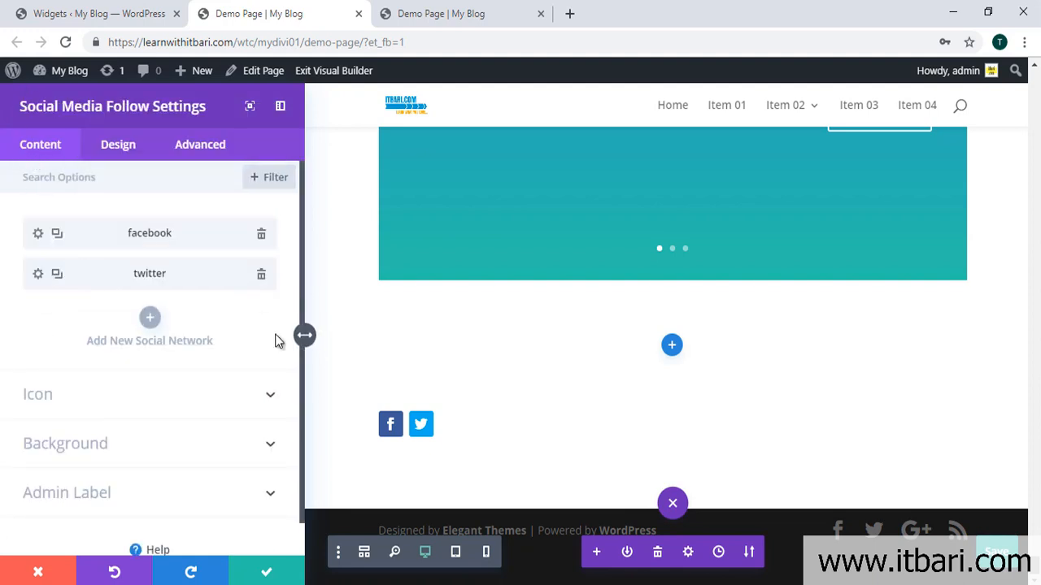
Add a new social network entry to the module and set its network to LinkedIn.
{"action": "left_click", "coordinate": [150, 321]}
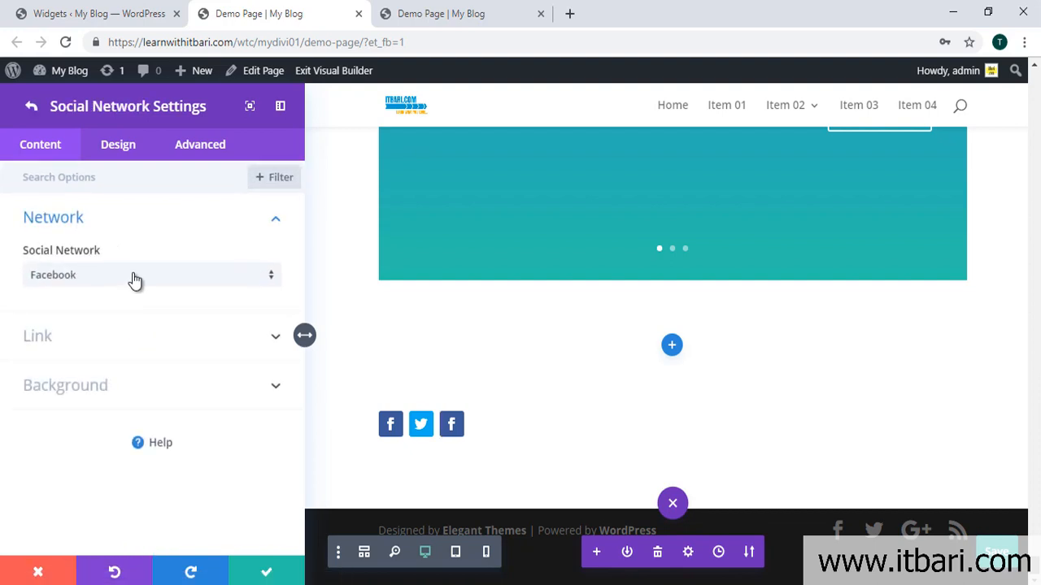
{"action": "left_click", "coordinate": [134, 280]}
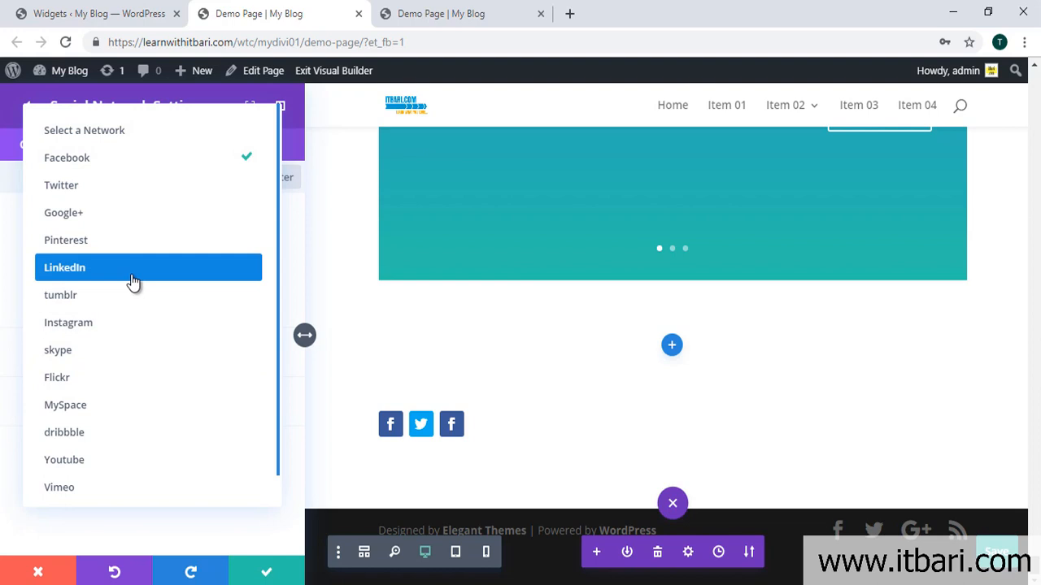
{"action": "left_click", "coordinate": [134, 280]}
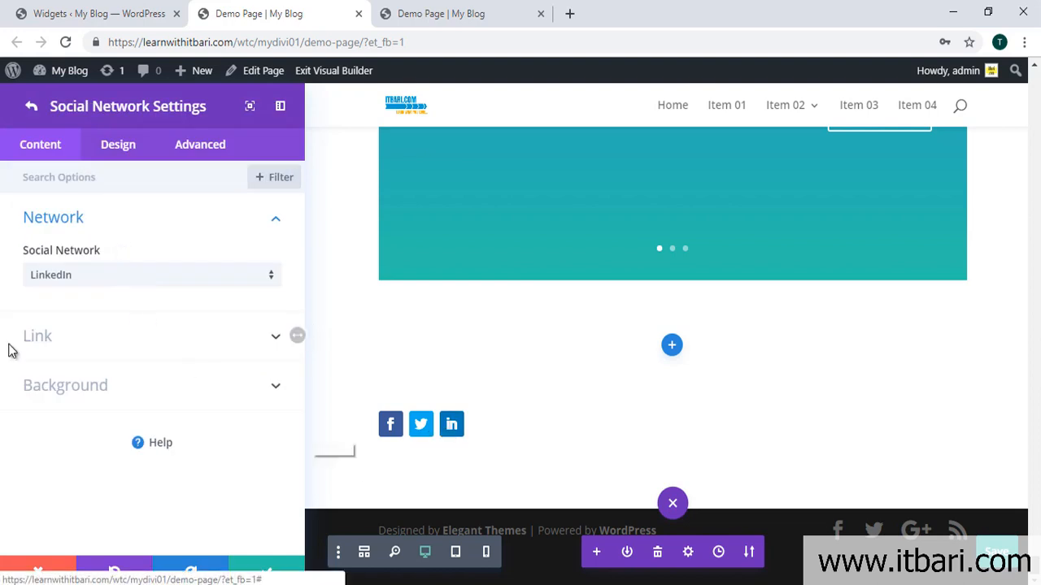
{"action": "left_click", "coordinate": [31, 108]}
Examine the Account URL link setting of the facebook entry.
{"action": "left_click", "coordinate": [38, 236]}
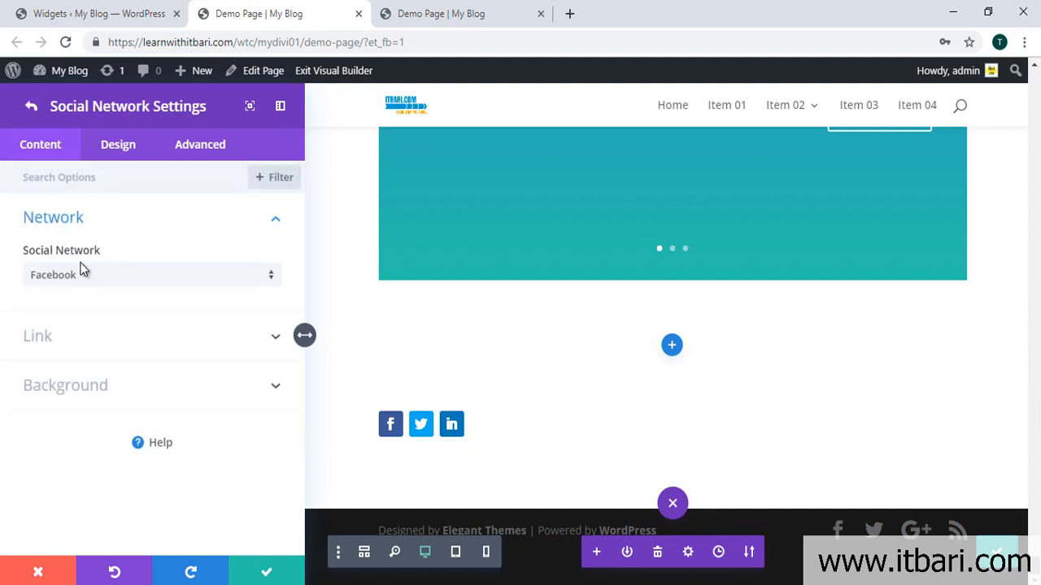
{"action": "left_click", "coordinate": [143, 350]}
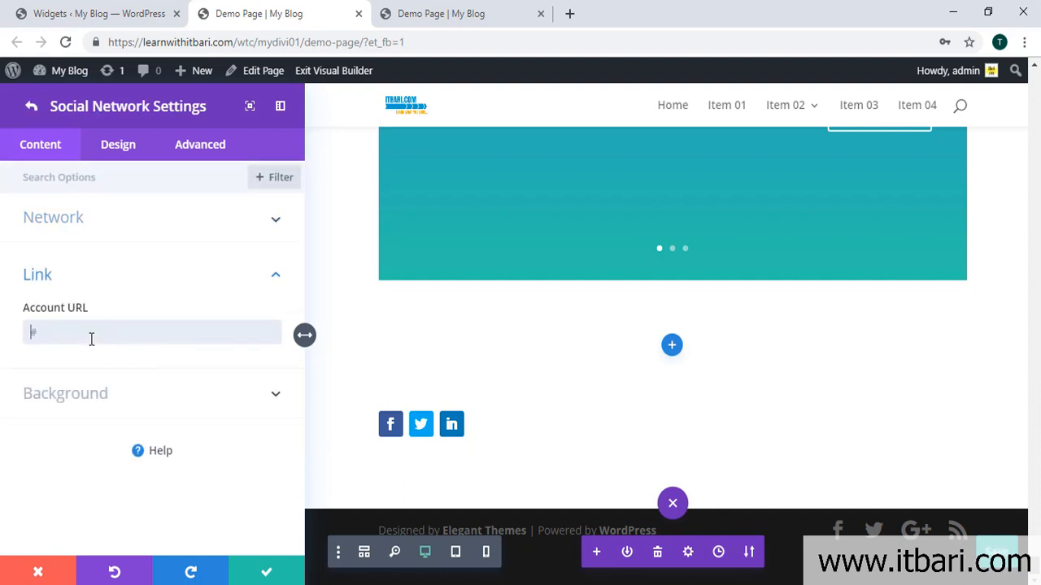
{"action": "mouse_move", "coordinate": [372, 402]}
{"action": "left_mouse_down"}
{"action": "mouse_move", "coordinate": [414, 457]}
{"action": "mouse_move", "coordinate": [396, 490]}
{"action": "left_mouse_up"}
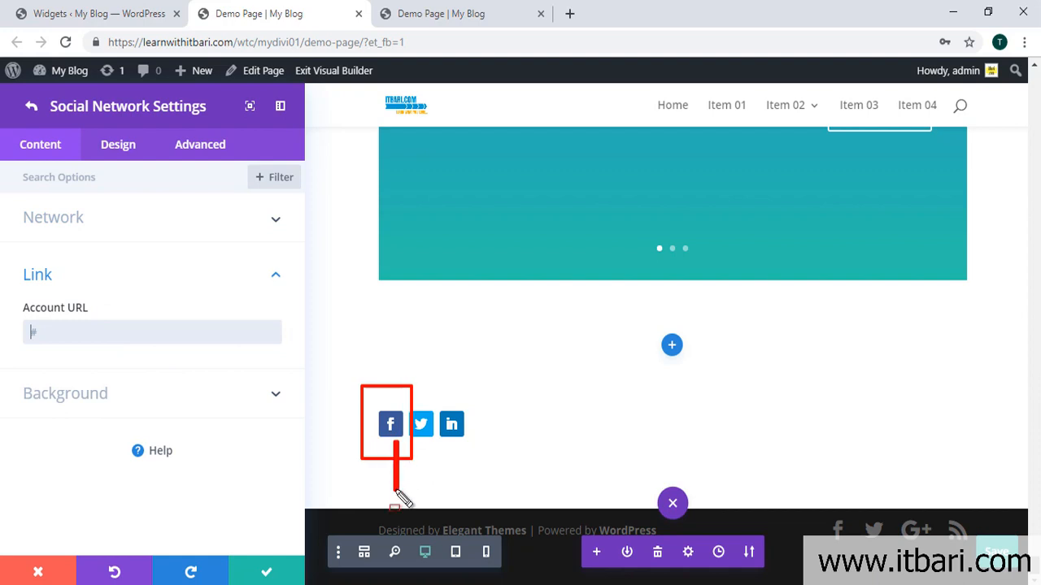
{"action": "key", "text": "Escape"}
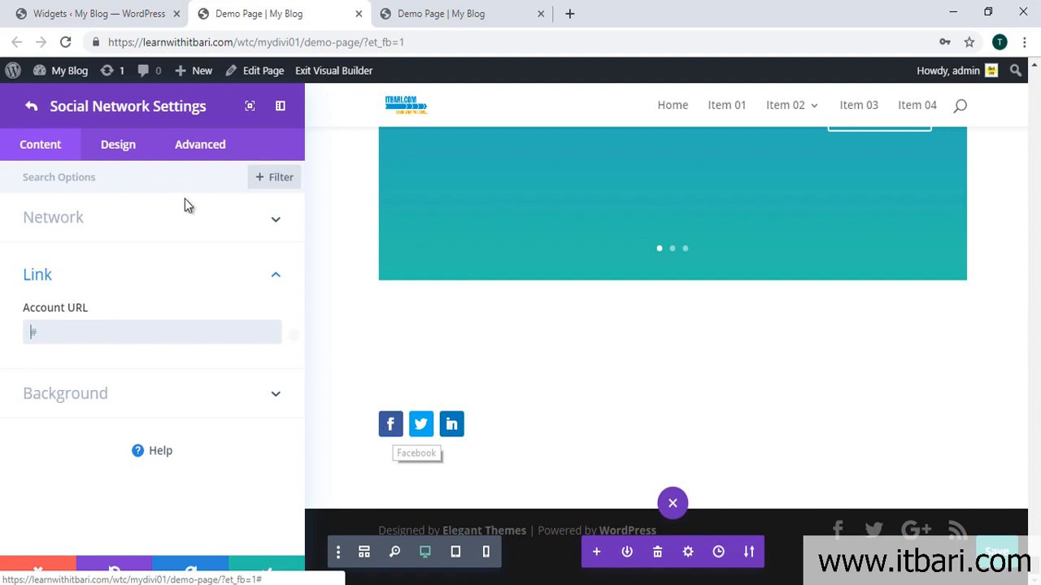
Return to the Social Media Follow settings and apply them.
{"action": "left_click", "coordinate": [30, 105]}
{"action": "scroll", "coordinate": [182, 415], "scroll_direction": "down", "scroll_amount": 1}
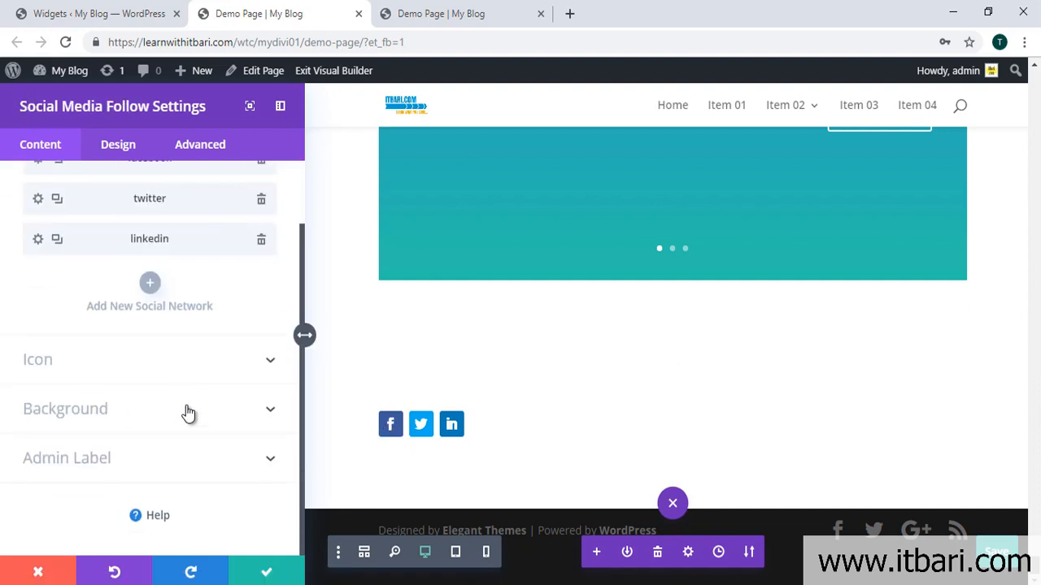
{"action": "left_click", "coordinate": [264, 569]}
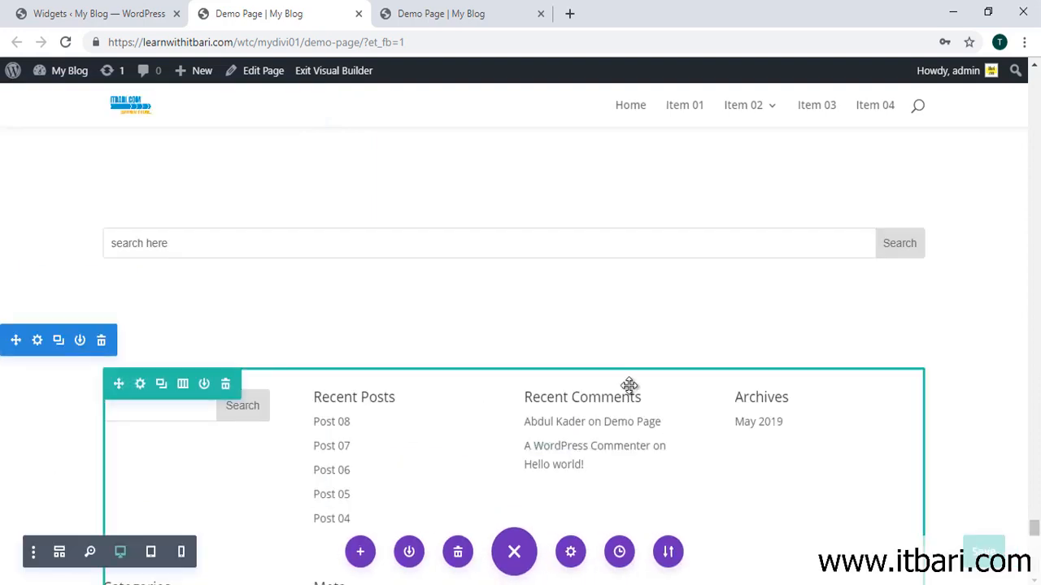
Add a regular section with a single-column row below the social media icons.
{"action": "scroll", "coordinate": [627, 385], "scroll_direction": "down", "scroll_amount": 5}
{"action": "left_click", "coordinate": [514, 509]}
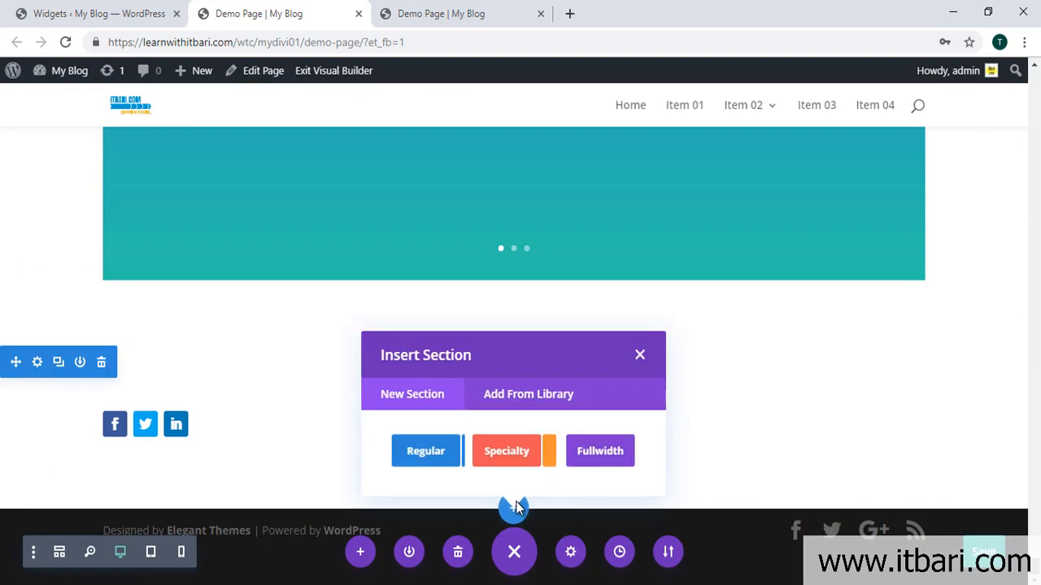
{"action": "left_click", "coordinate": [426, 452]}
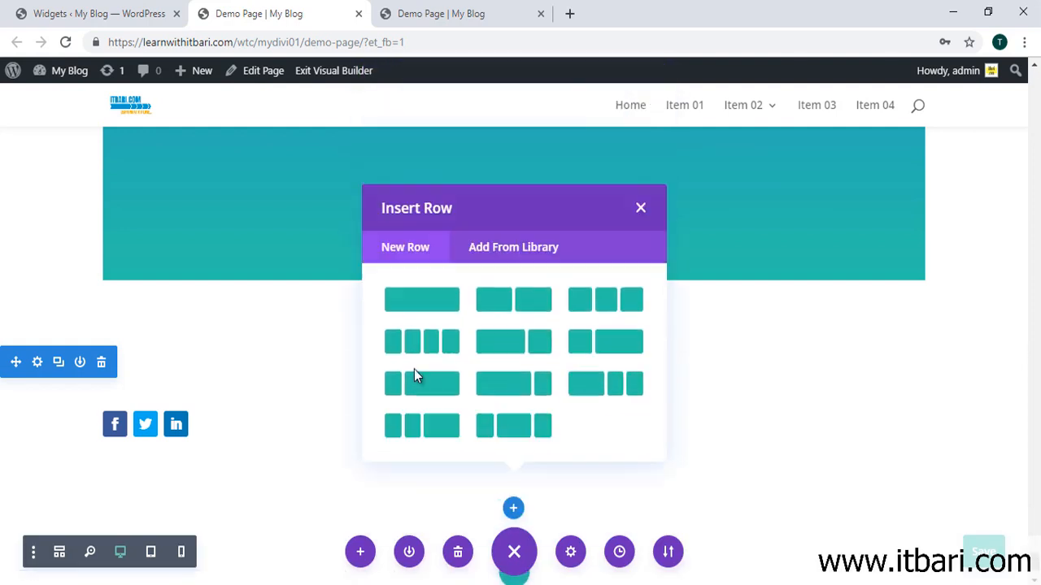
{"action": "left_click", "coordinate": [432, 398]}
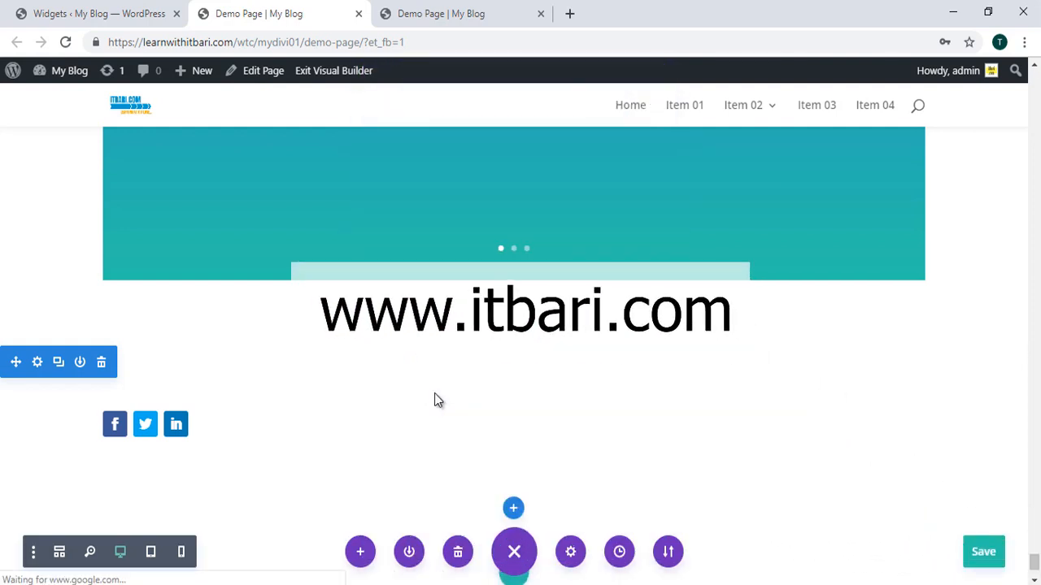
Insert a Tabs module into the new row.
{"action": "scroll", "coordinate": [489, 351], "scroll_direction": "down", "scroll_amount": 2}
{"action": "scroll", "coordinate": [488, 352], "scroll_direction": "down", "scroll_amount": 10}
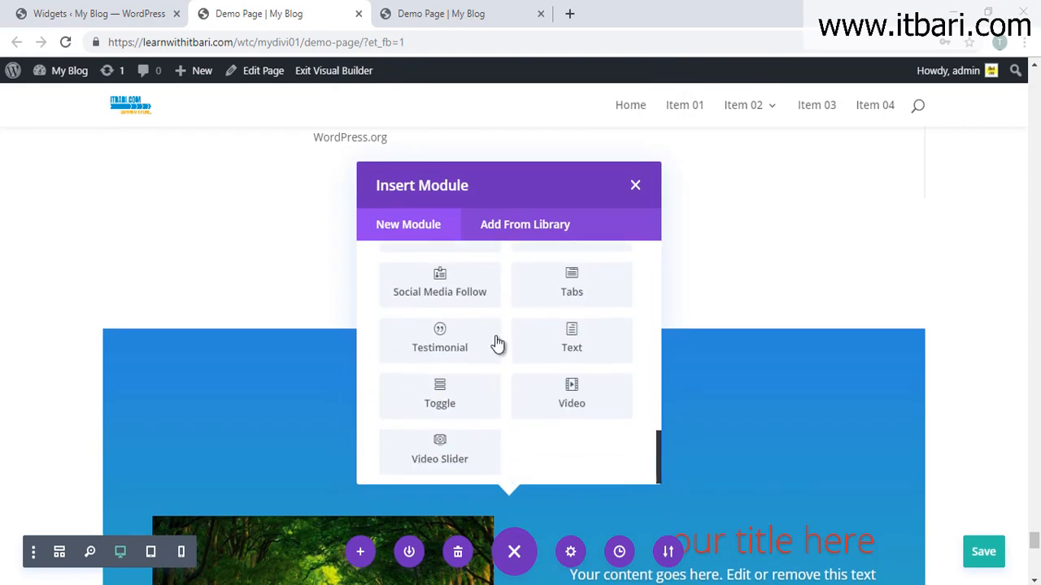
{"action": "left_click", "coordinate": [573, 290]}
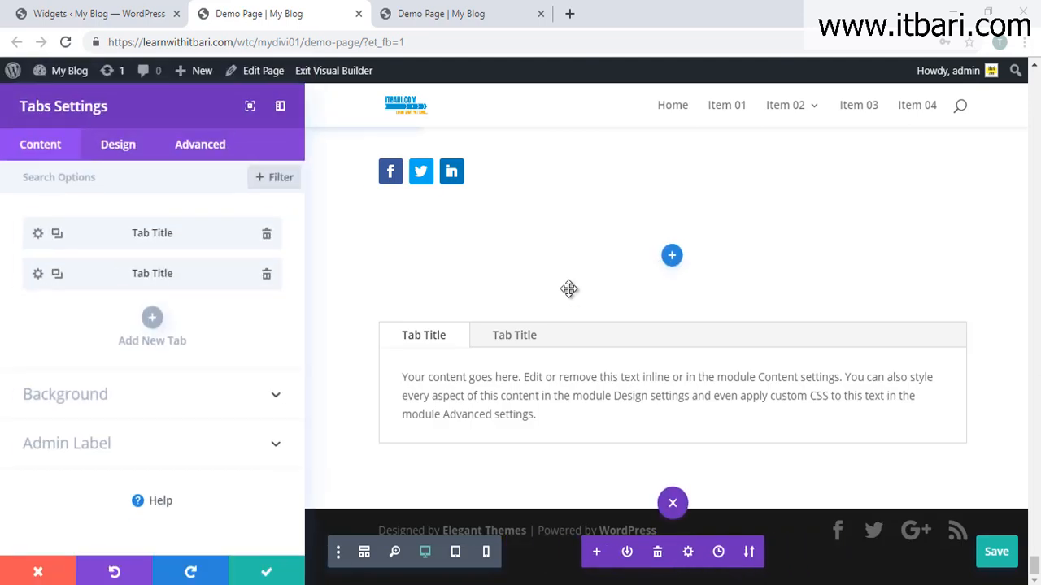
{"action": "mouse_move", "coordinate": [348, 296]}
{"action": "left_mouse_down"}
{"action": "mouse_move", "coordinate": [603, 421]}
{"action": "mouse_move", "coordinate": [982, 457]}
{"action": "left_mouse_up"}
{"action": "key", "text": "Escape"}
{"action": "left_click", "coordinate": [576, 388]}
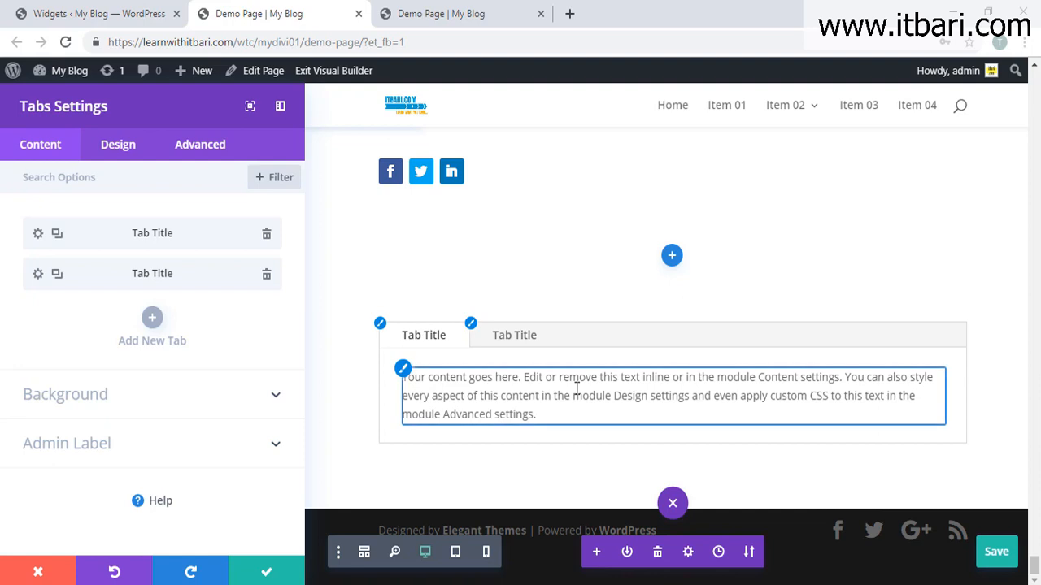
{"action": "mouse_move", "coordinate": [388, 319]}
{"action": "left_mouse_down"}
{"action": "mouse_move", "coordinate": [471, 348]}
{"action": "mouse_move", "coordinate": [556, 342]}
{"action": "mouse_move", "coordinate": [566, 351]}
{"action": "mouse_move", "coordinate": [623, 339]}
{"action": "mouse_move", "coordinate": [706, 351]}
{"action": "left_mouse_up"}
{"action": "left_click_drag", "start_coordinate": [732, 313], "coordinate": [826, 351]}
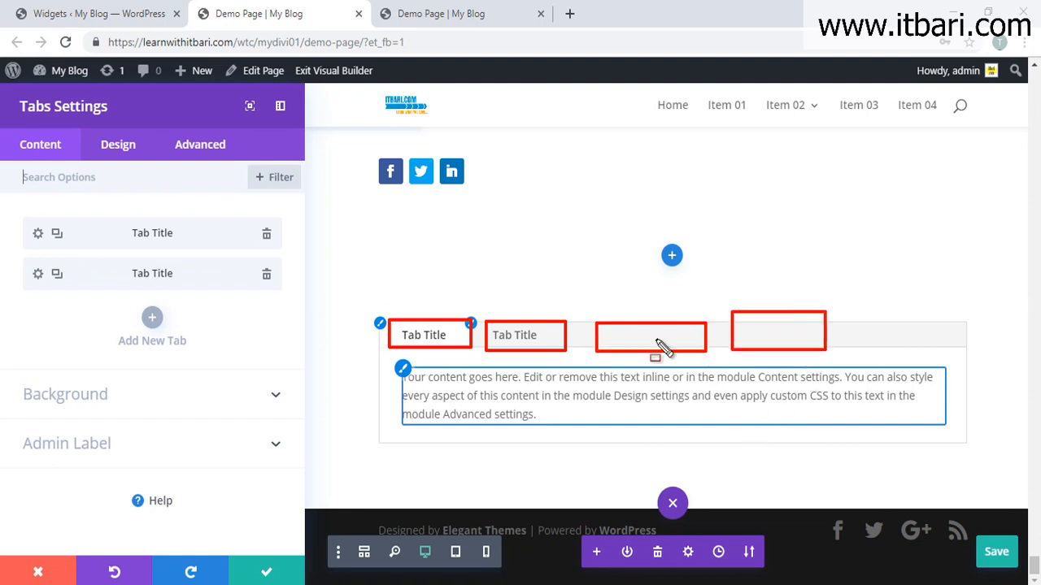
{"action": "mouse_move", "coordinate": [411, 361]}
{"action": "left_mouse_down"}
{"action": "mouse_move", "coordinate": [906, 436]}
{"action": "mouse_move", "coordinate": [911, 416]}
{"action": "left_mouse_up"}
{"action": "key", "text": "ctrl+z"}
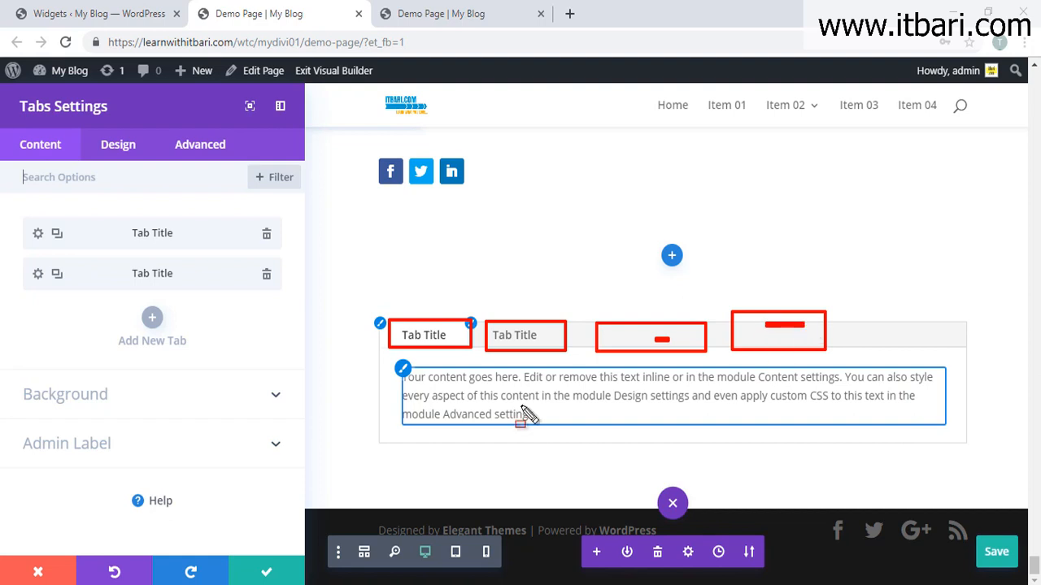
{"action": "left_click_drag", "start_coordinate": [399, 366], "coordinate": [1031, 452]}
{"action": "key", "text": "Escape"}
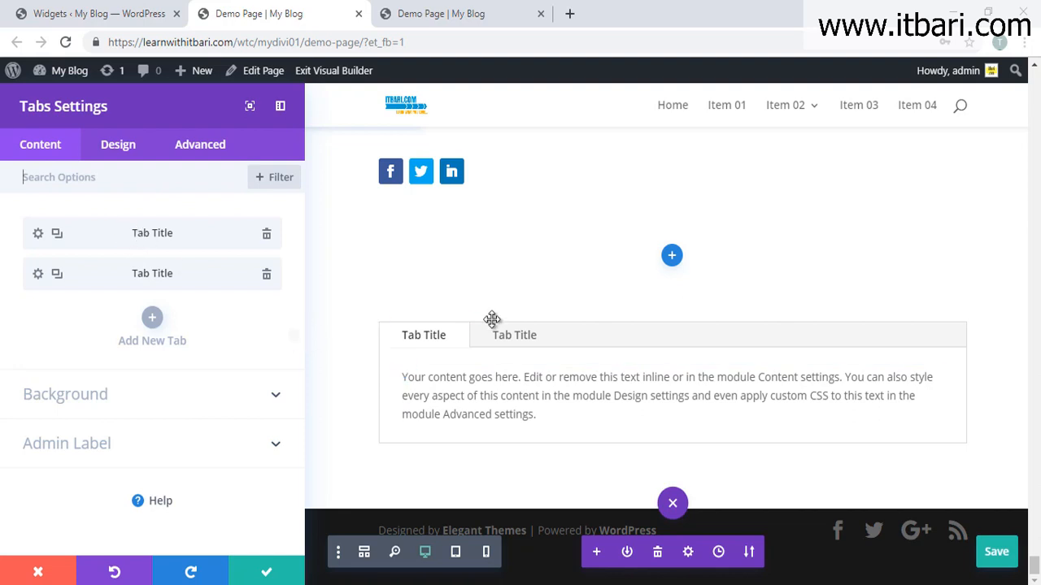
Change the first tab's title to "Tab Titlesssss" and insert "asdf asdf sdfdf" within the word CSS in its content.
{"action": "left_click", "coordinate": [38, 237]}
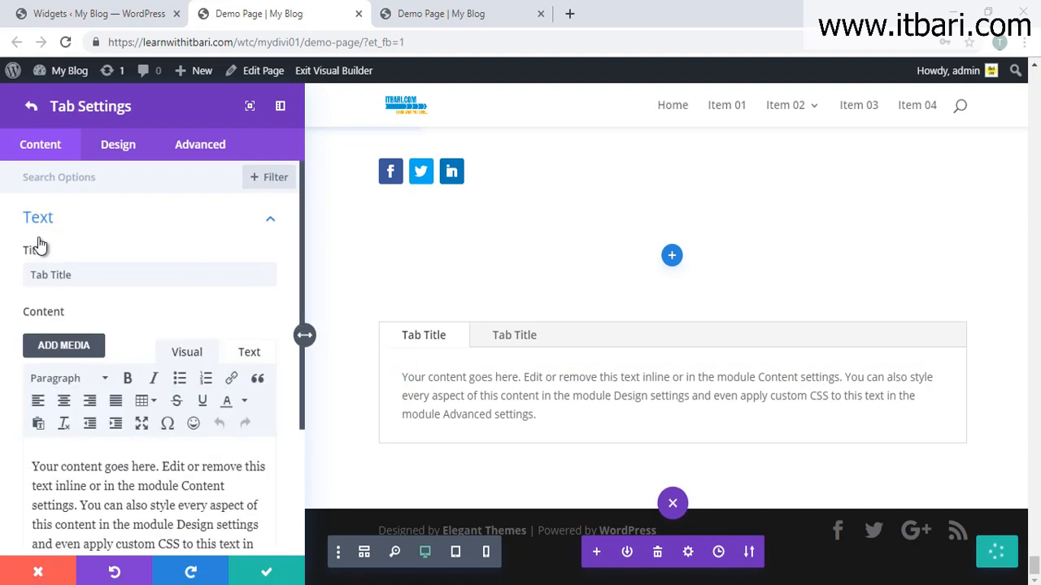
{"action": "left_click", "coordinate": [89, 284]}
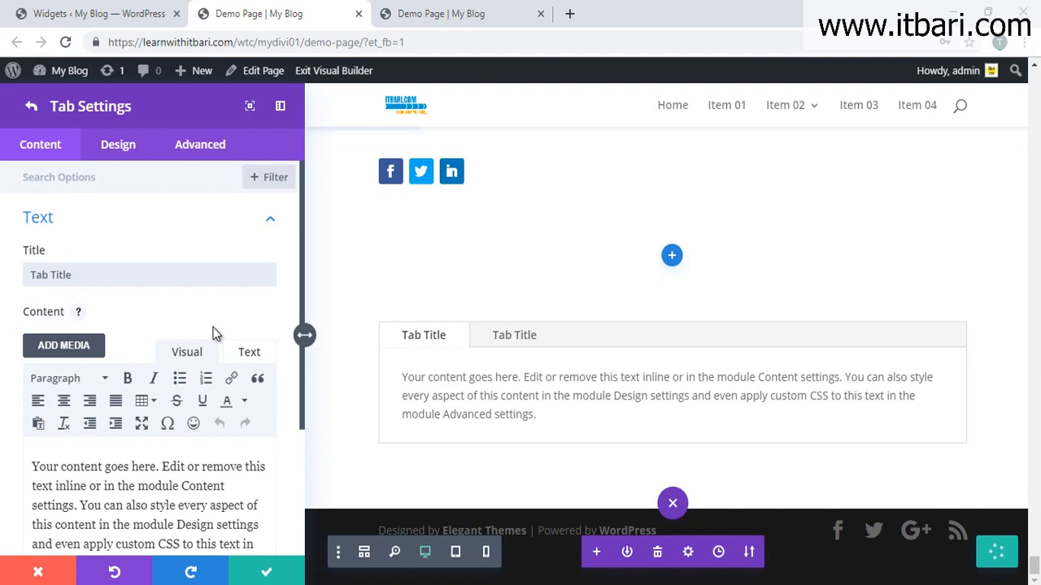
{"action": "type", "text": "ssss"}
{"action": "scroll", "coordinate": [234, 319], "scroll_direction": "down", "scroll_amount": 3}
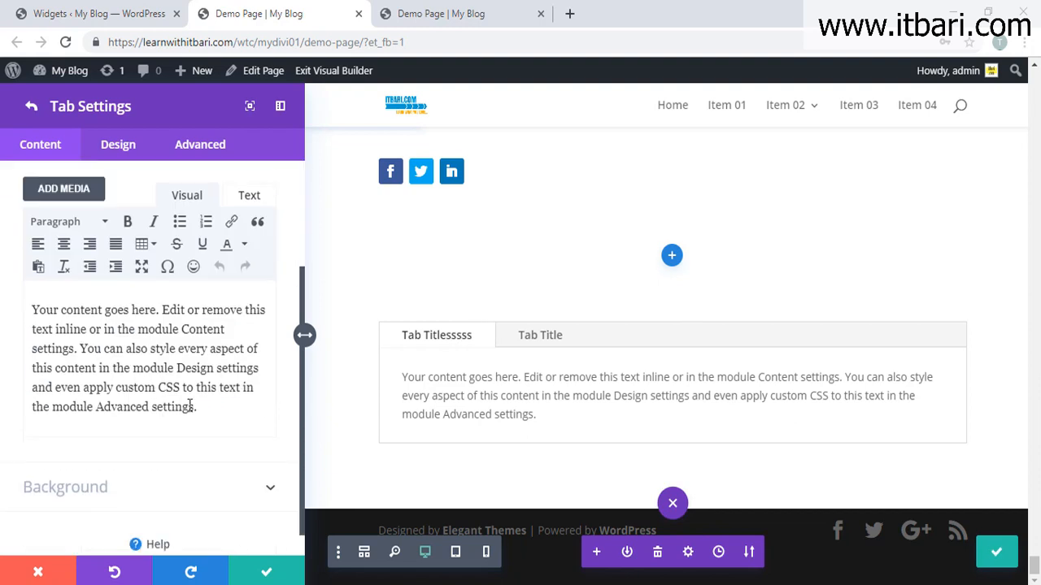
{"action": "left_click", "coordinate": [174, 383]}
{"action": "type", "text": "sdf asdf sdfdf"}
{"action": "scroll", "coordinate": [174, 388], "scroll_direction": "down", "scroll_amount": 1}
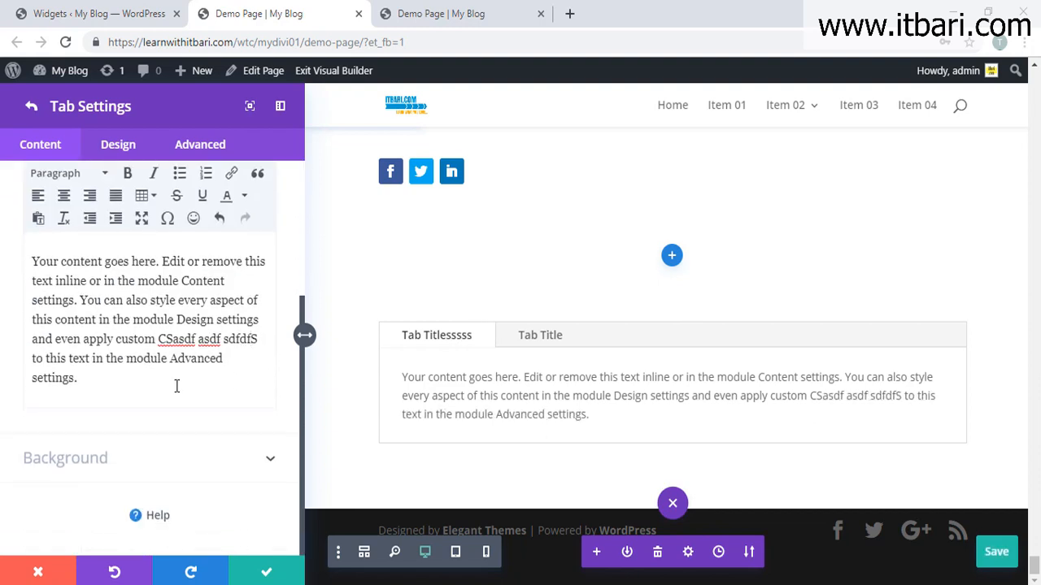
{"action": "left_click", "coordinate": [271, 458]}
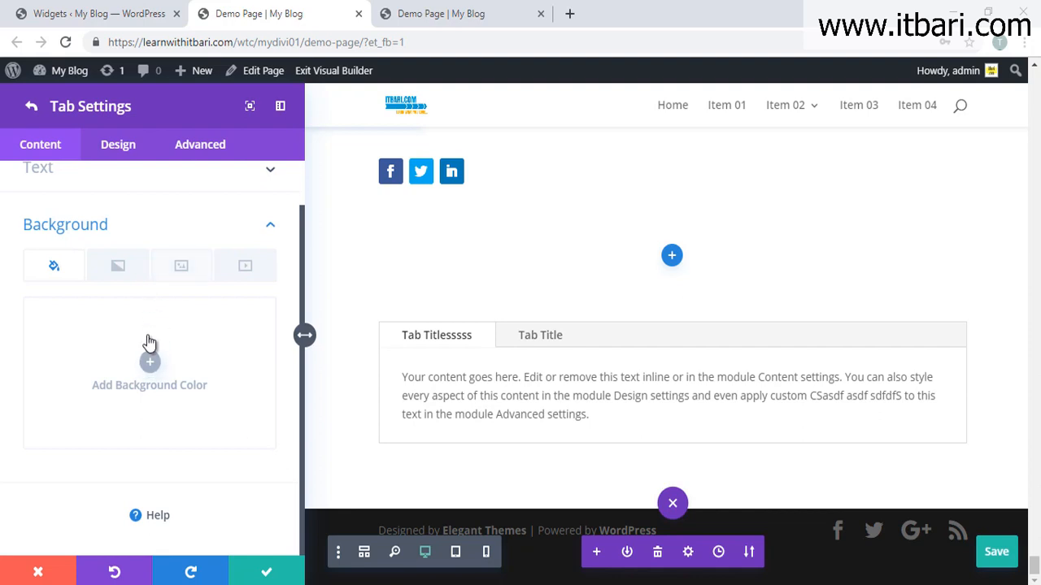
{"action": "left_click", "coordinate": [31, 105]}
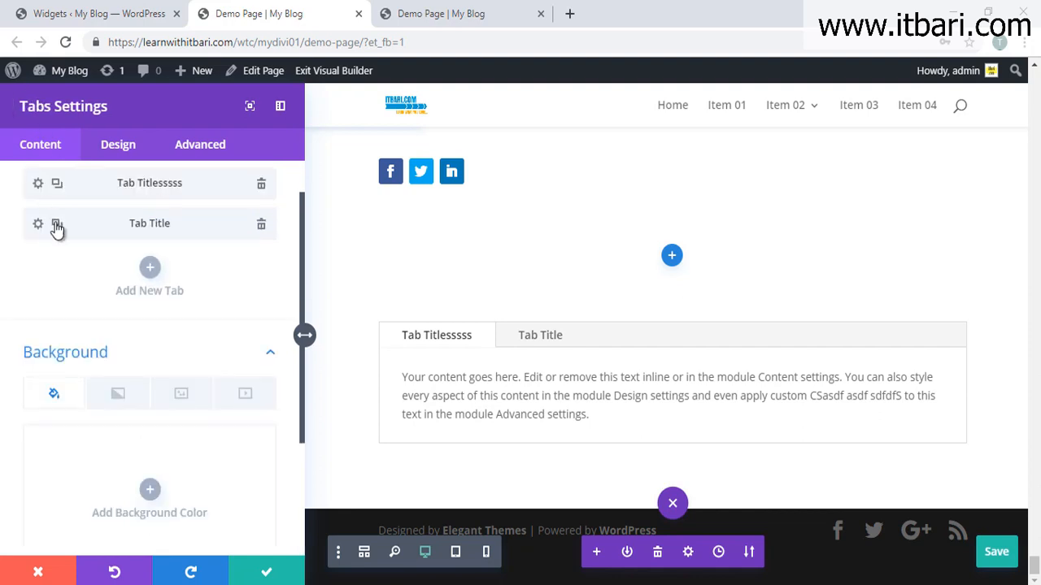
Show the second tab's content and duplicate that tab to make a third one.
{"action": "left_click", "coordinate": [528, 335]}
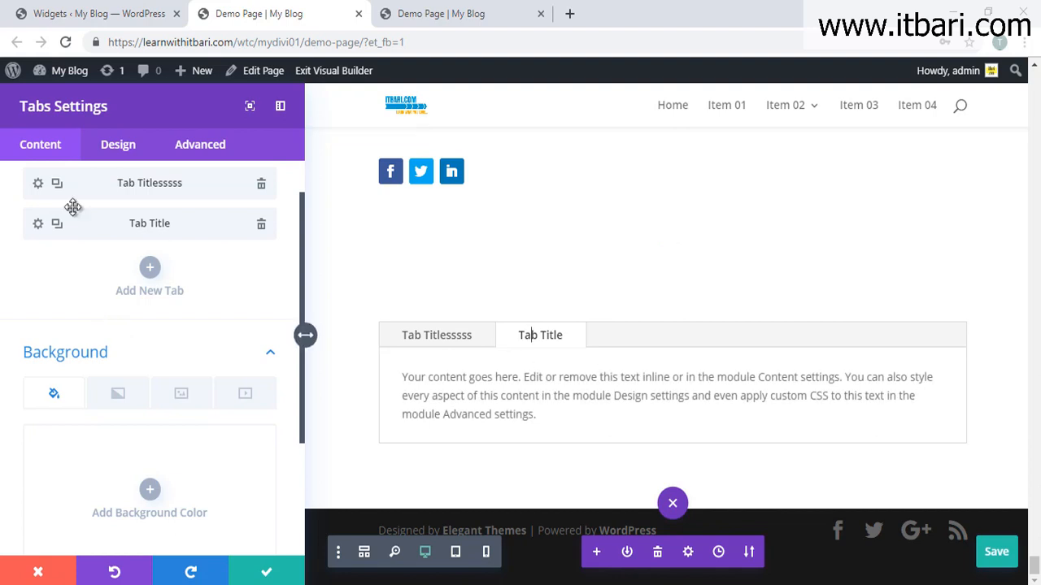
{"action": "left_click", "coordinate": [56, 224]}
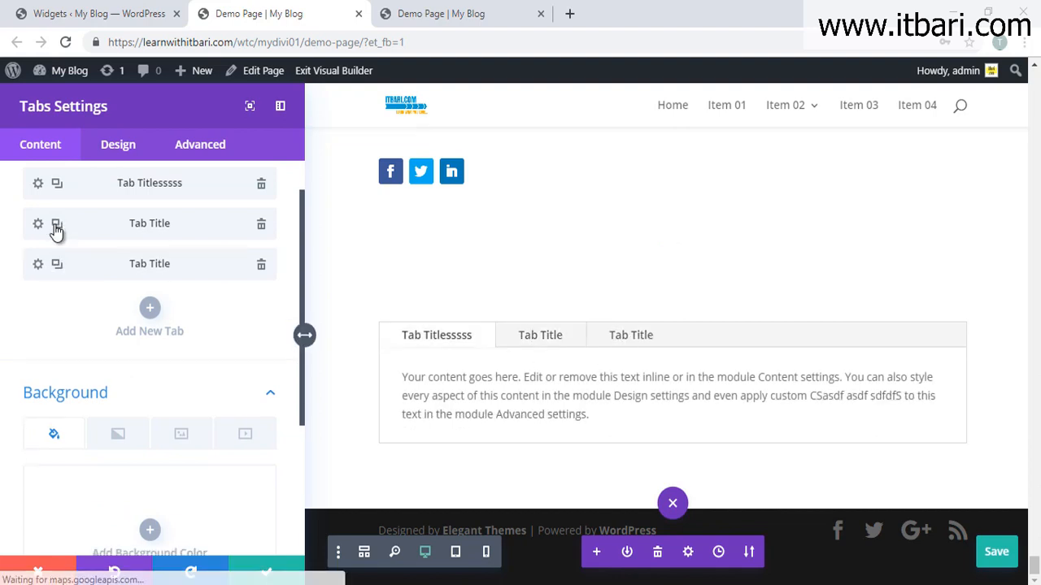
Duplicate the second tab once more and set the second tab's title to "আমাদের ট্যাব".
{"action": "left_click", "coordinate": [57, 226]}
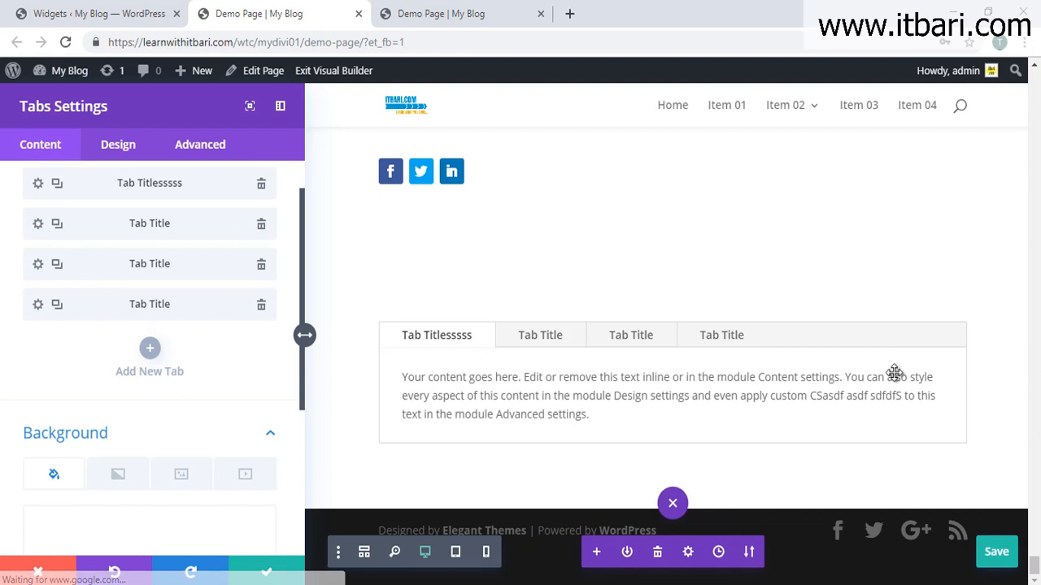
{"action": "left_click", "coordinate": [38, 225]}
{"action": "scroll", "coordinate": [191, 406], "scroll_direction": "up", "scroll_amount": 1}
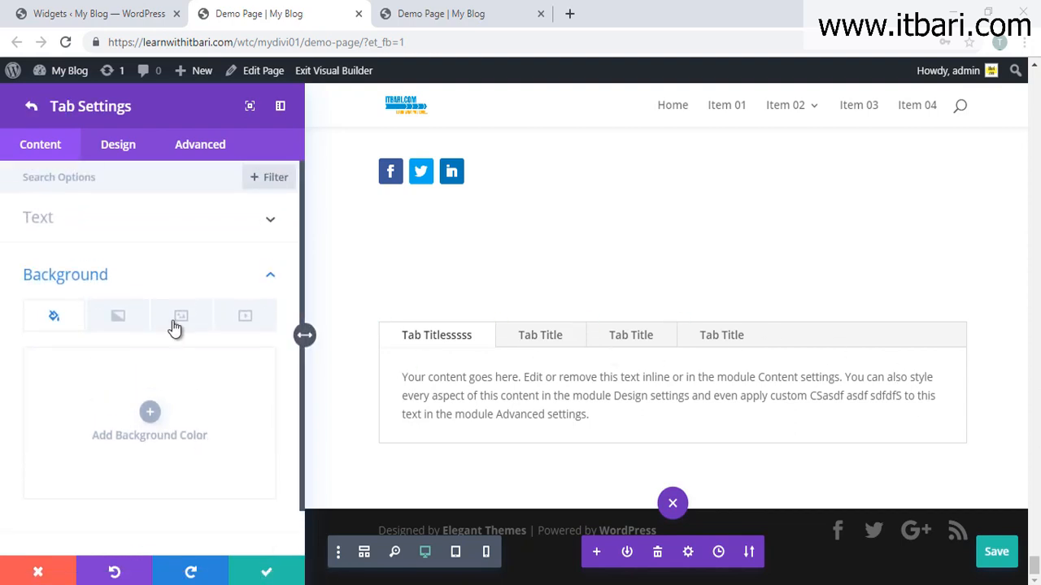
{"action": "left_click", "coordinate": [217, 226]}
{"action": "triple_click", "coordinate": [104, 278]}
{"action": "type", "text": "আমাদের ট্যাগ"}
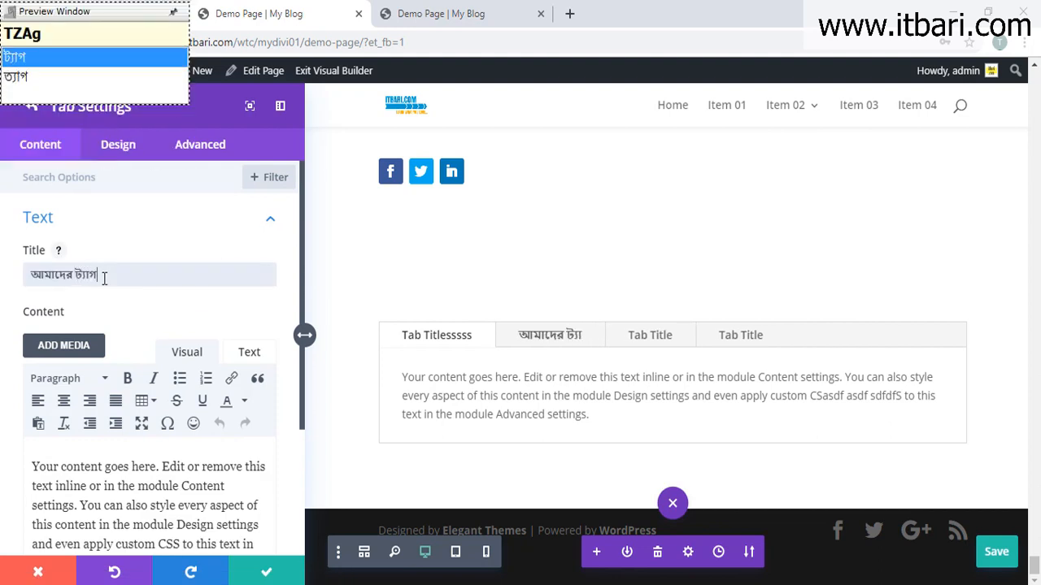
{"action": "key", "text": "BackSpace"}
{"action": "type", "text": "ব"}
Replace the second tab's content with "এখানে আমাদের ট্যাব এর বিস্তারিত বিষয় উল্লেখ করা হল" and apply the tab settings.
{"action": "left_click", "coordinate": [122, 544]}
{"action": "key", "text": "ctrl+a"}
{"action": "type", "text": "এখানে আমাদের ট্য"}
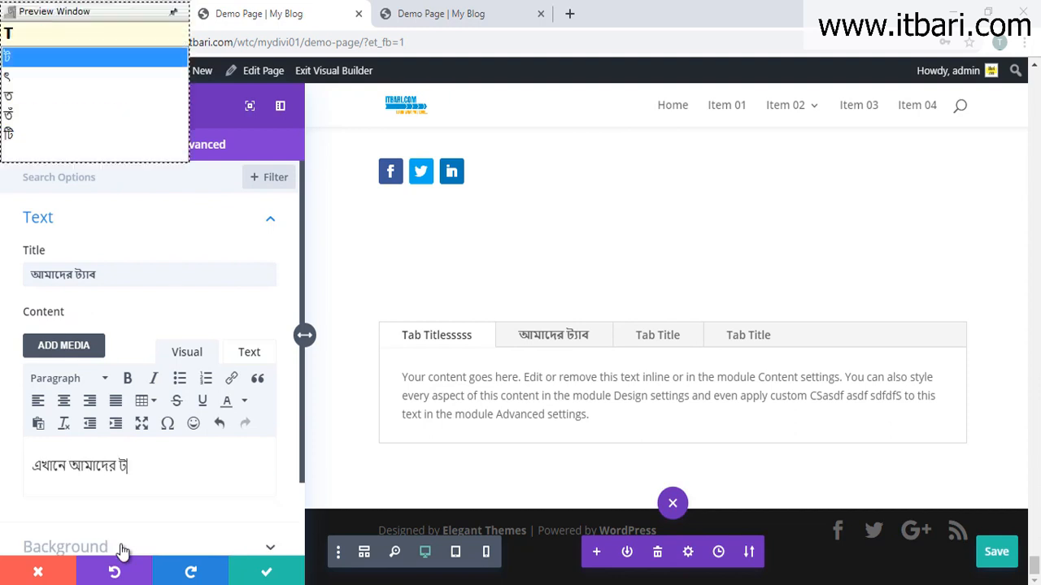
{"action": "type", "text": "াব এর বিস্তারি"}
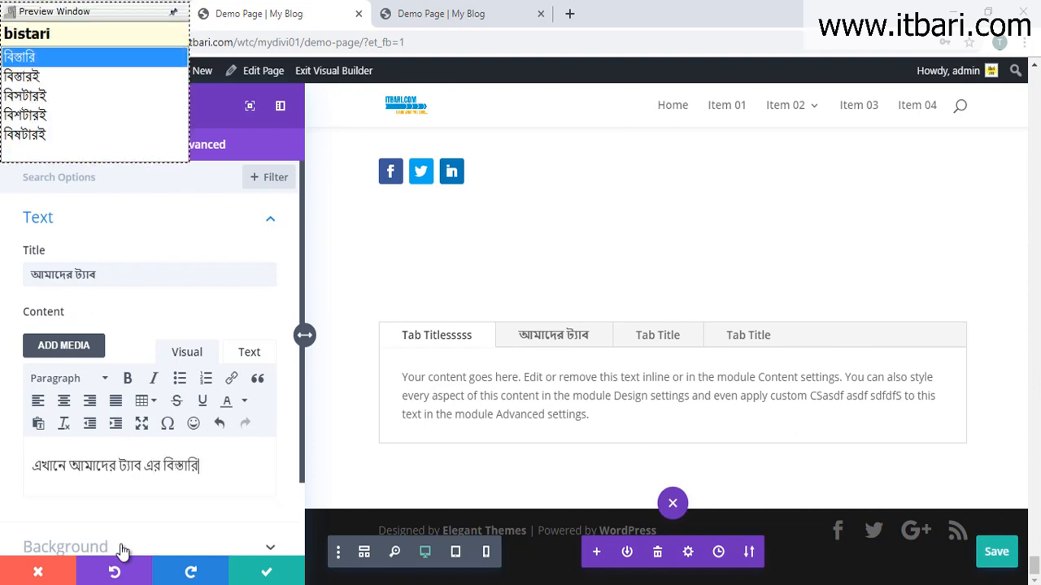
{"action": "type", "text": "ত বিস্য উল"}
{"action": "key", "text": "ctrl+shift+Left"}
{"action": "key", "text": "ctrl+shift+Left"}
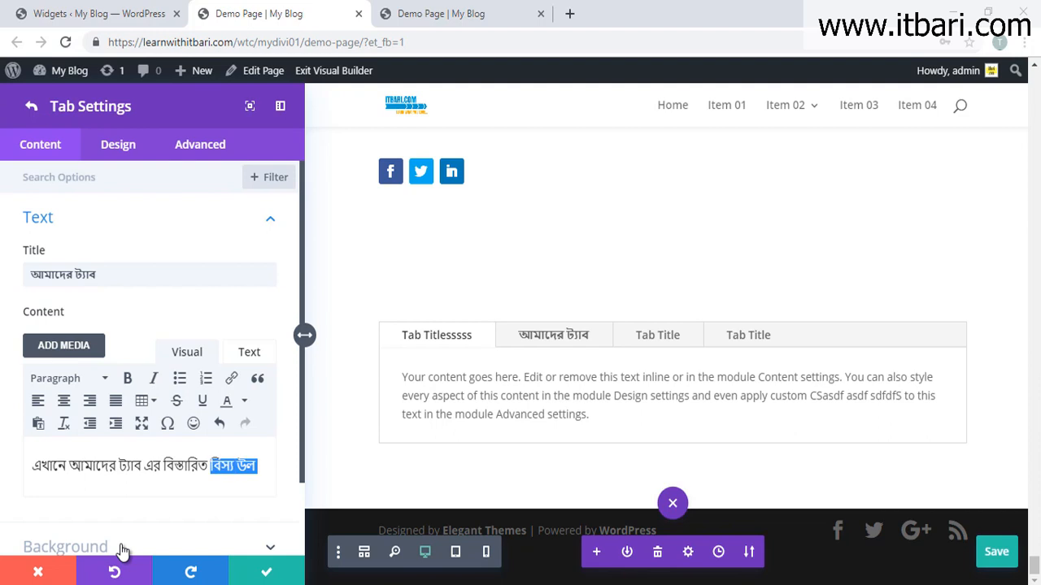
{"action": "type", "text": "বিস্য"}
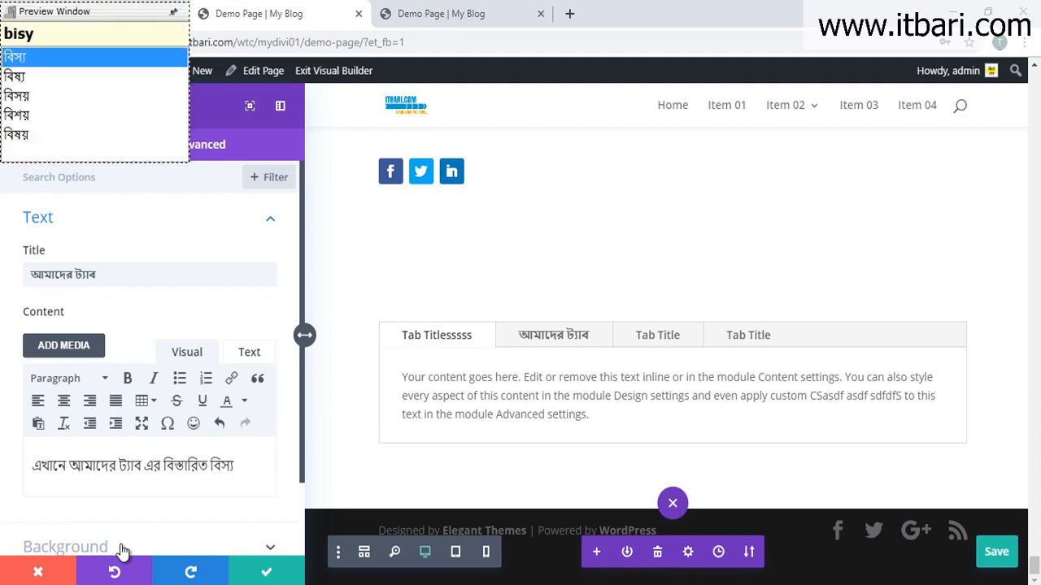
{"action": "key", "text": "Down"}
{"action": "key", "text": "Down"}
{"action": "key", "text": "Down"}
{"action": "key", "text": "Down"}
{"action": "type", "text": "উল্লেখ করা হল"}
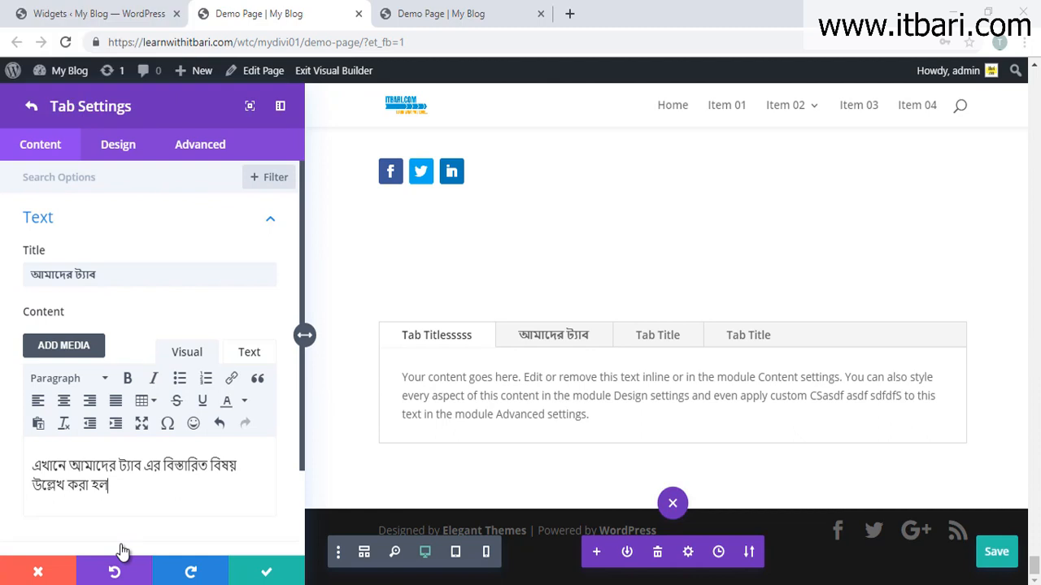
{"action": "left_click", "coordinate": [263, 571]}
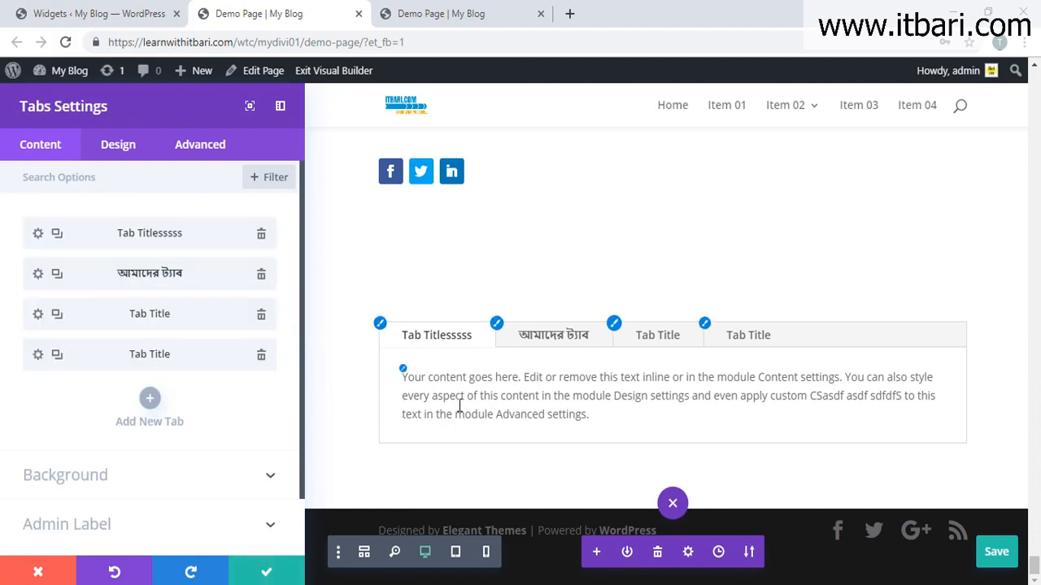
Show the second tab's content on the page and reopen its settings to review the content editor.
{"action": "left_click", "coordinate": [553, 337]}
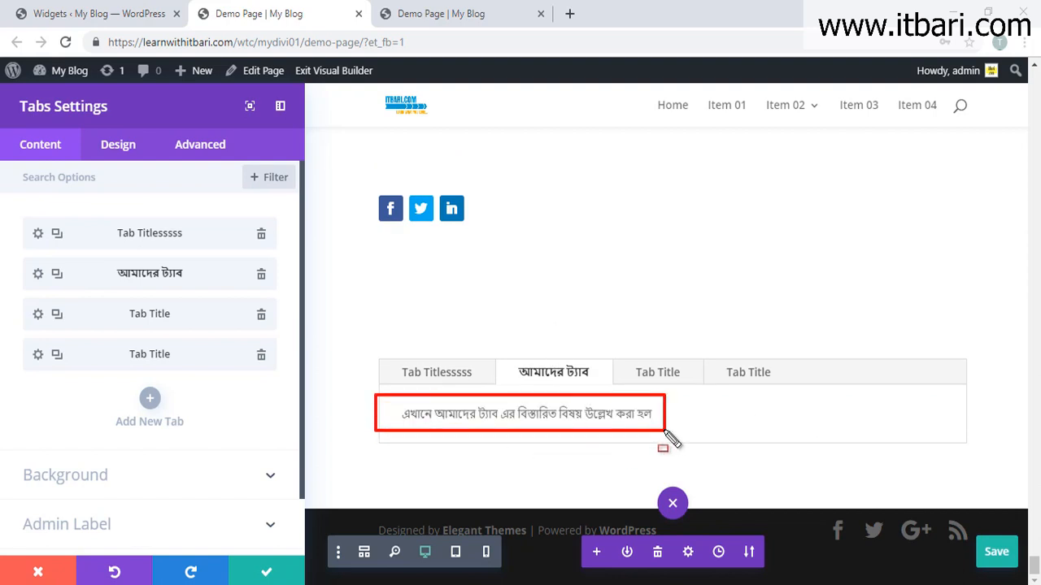
{"action": "left_click", "coordinate": [39, 276]}
{"action": "scroll", "coordinate": [140, 405], "scroll_direction": "down", "scroll_amount": 2}
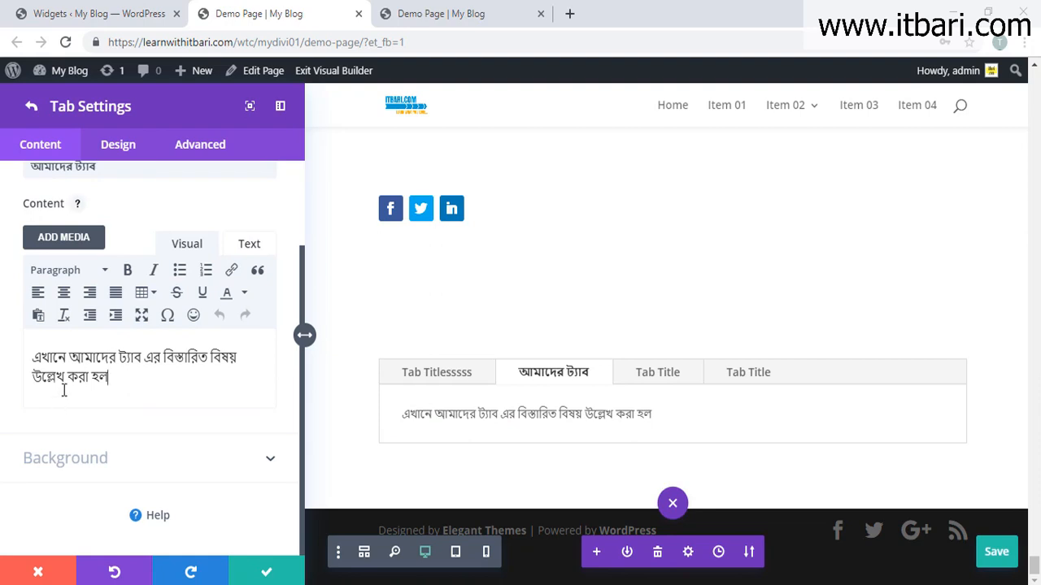
{"action": "mouse_move", "coordinate": [11, 220]}
{"action": "left_mouse_down"}
{"action": "mouse_move", "coordinate": [314, 529]}
{"action": "mouse_move", "coordinate": [294, 522]}
{"action": "left_mouse_up"}
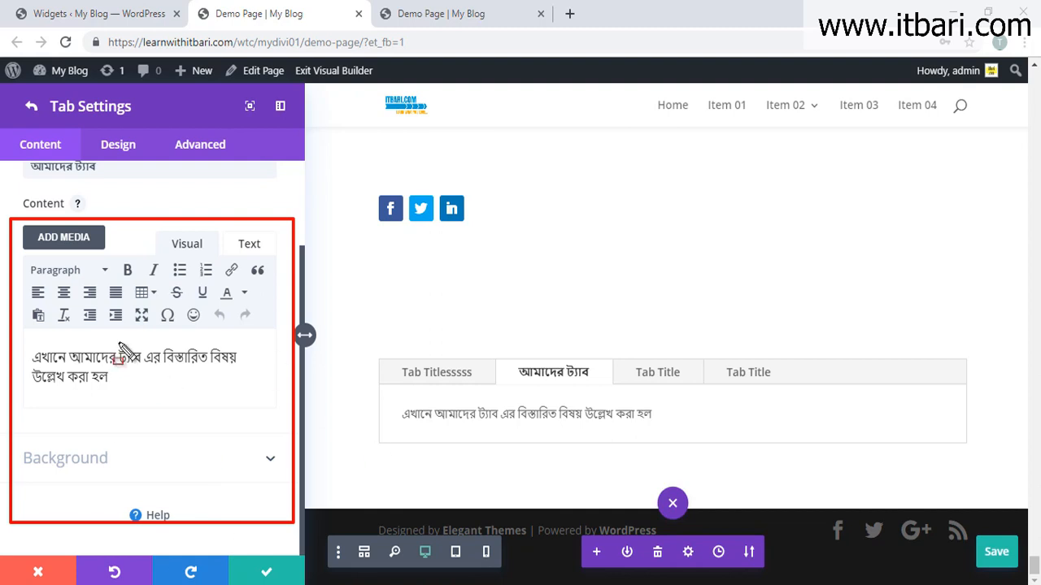
{"action": "left_click_drag", "start_coordinate": [71, 265], "coordinate": [140, 271]}
{"action": "key", "text": "Escape"}
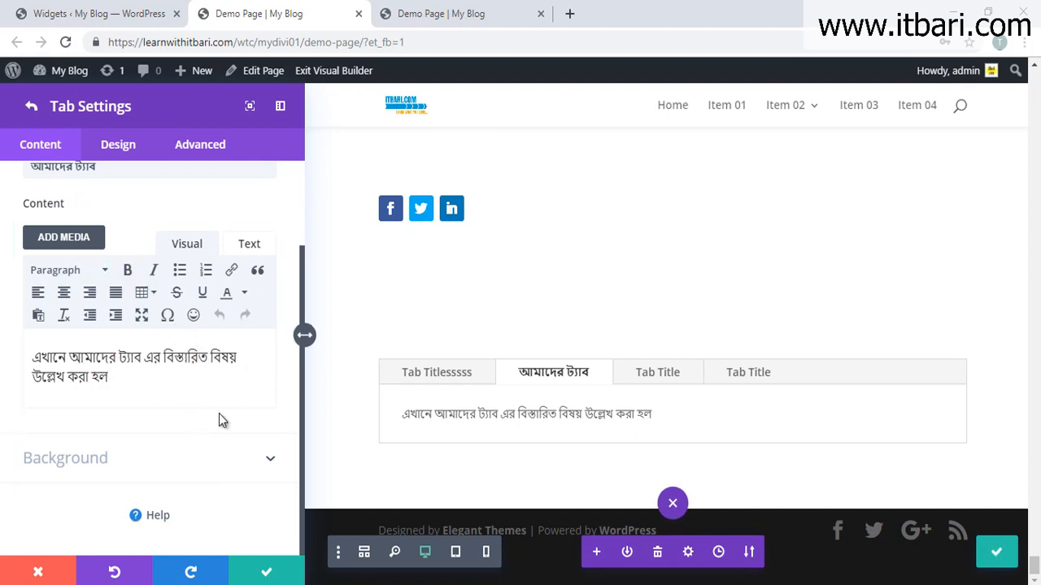
Close the second tab's settings and save the Tabs module settings.
{"action": "left_click", "coordinate": [251, 573]}
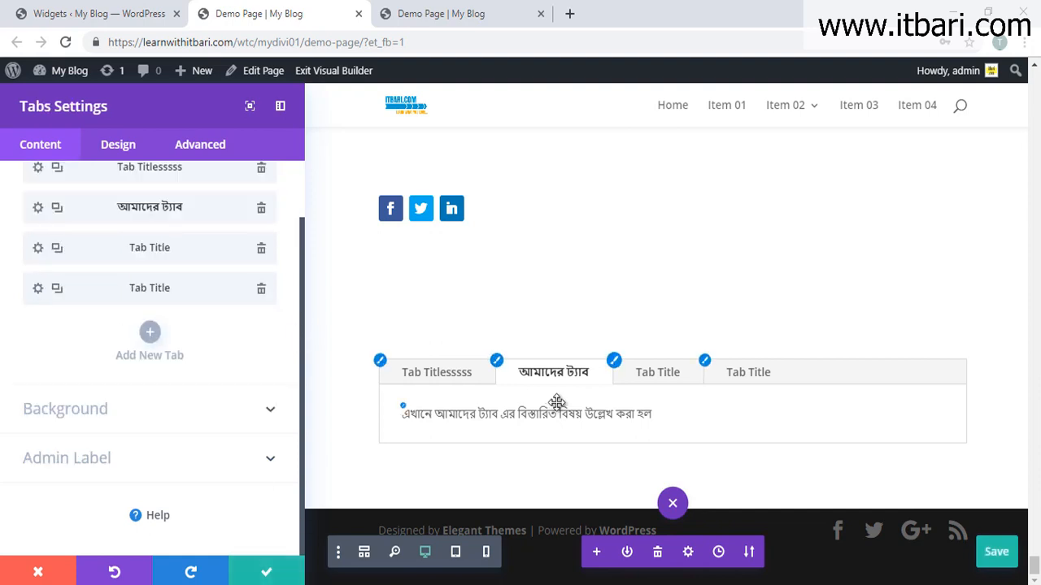
{"action": "left_click", "coordinate": [251, 573]}
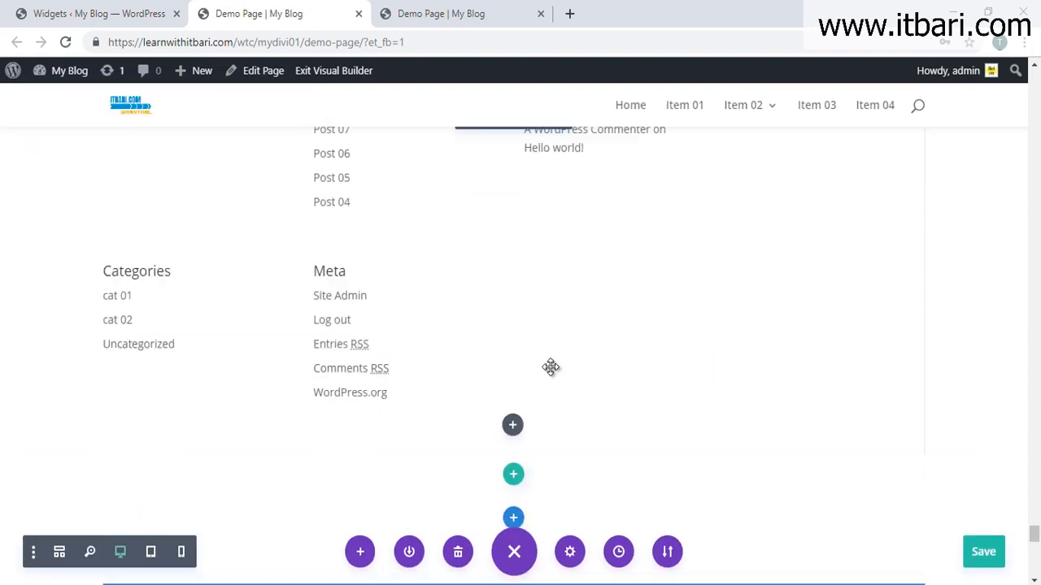
Add a regular section with a single-column row below the Tabs module.
{"action": "scroll", "coordinate": [550, 367], "scroll_direction": "down", "scroll_amount": 7}
{"action": "scroll", "coordinate": [552, 367], "scroll_direction": "down", "scroll_amount": 8}
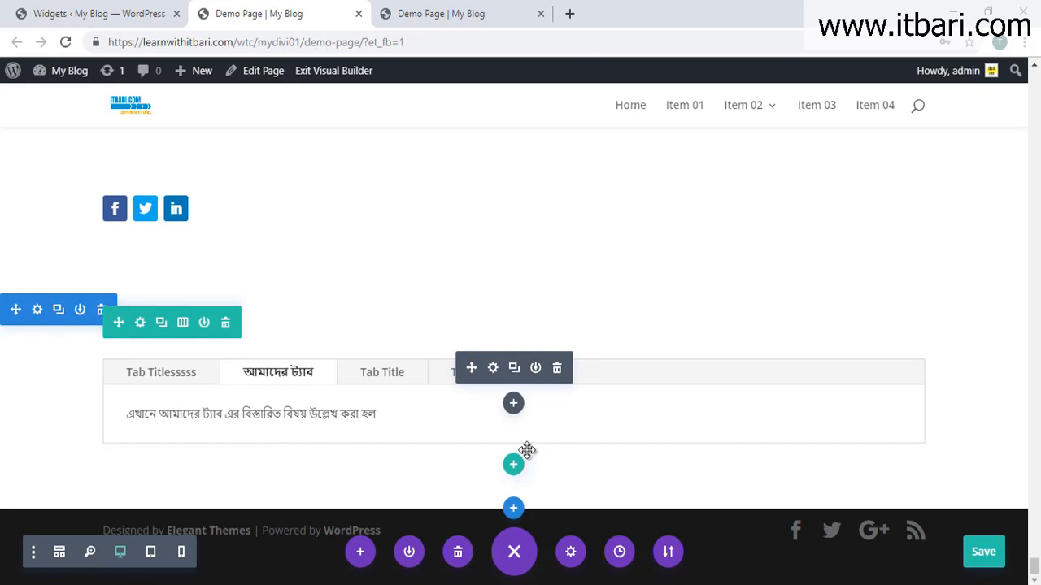
{"action": "left_click", "coordinate": [513, 508]}
{"action": "left_click", "coordinate": [417, 457]}
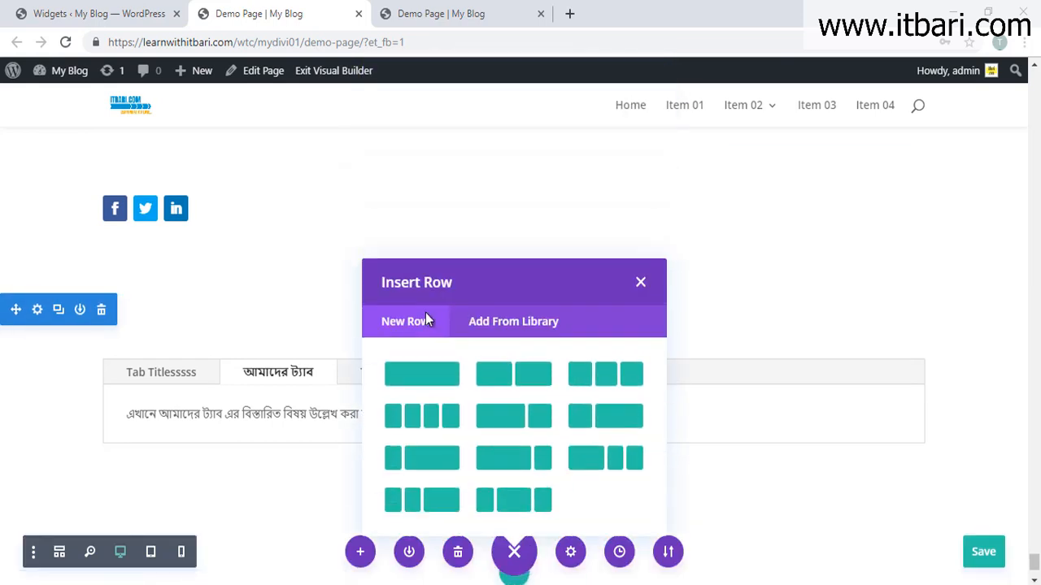
{"action": "left_click", "coordinate": [436, 408]}
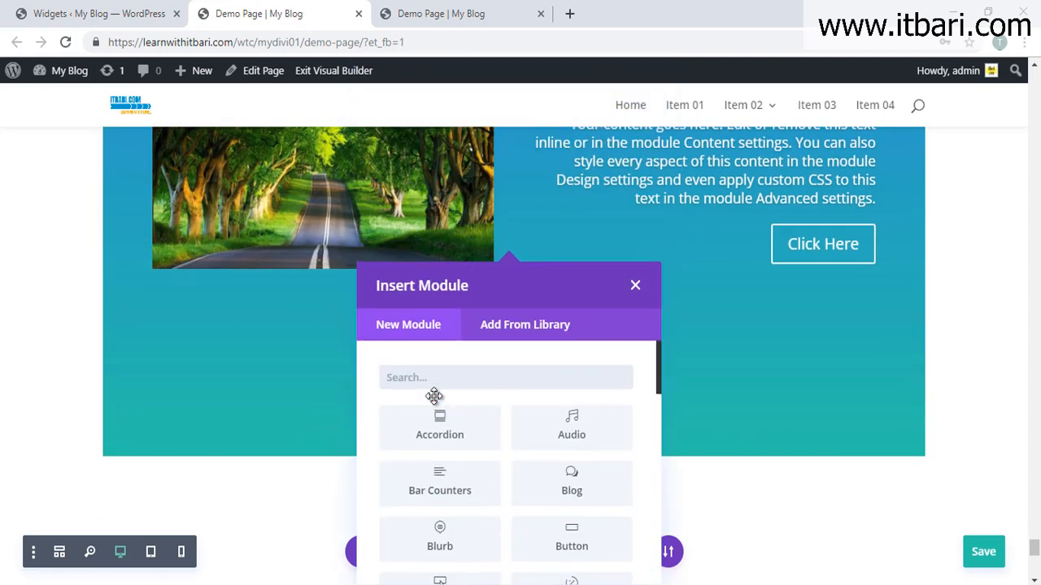
Look through the available modules, dismiss the module picker without inserting one, and save the page.
{"action": "scroll", "coordinate": [439, 407], "scroll_direction": "down", "scroll_amount": 10}
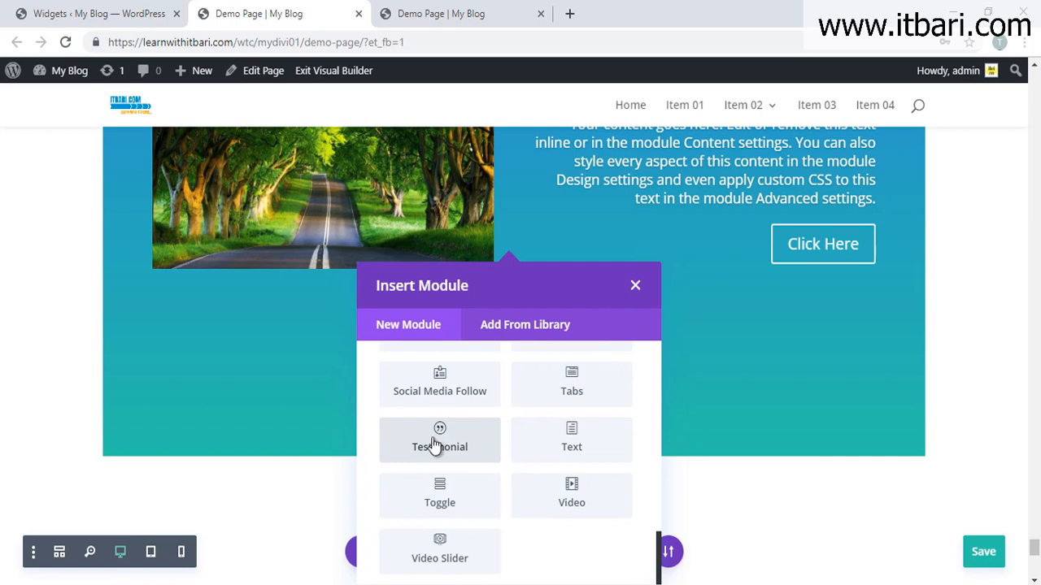
{"action": "left_click", "coordinate": [635, 286]}
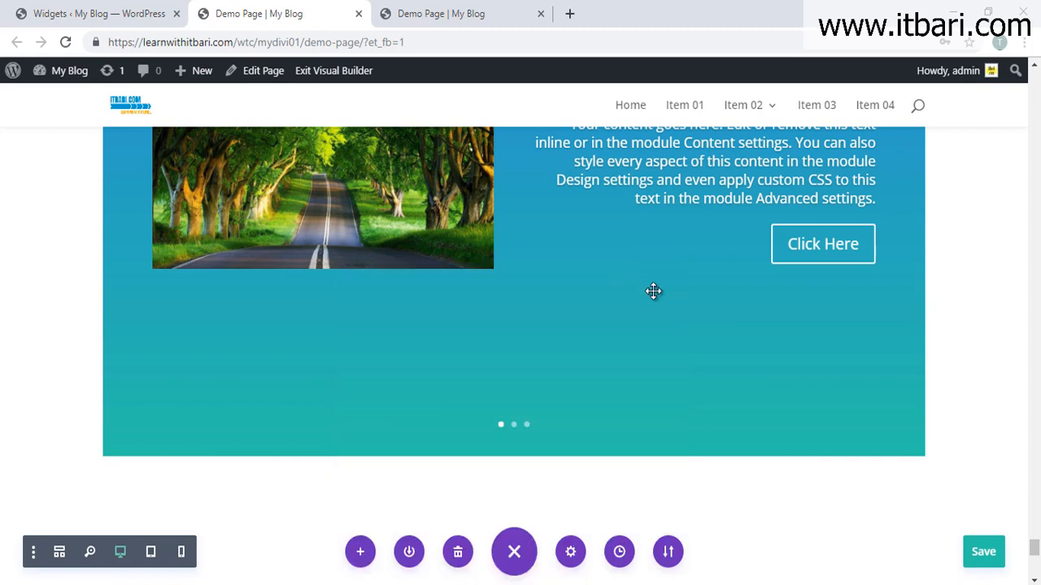
{"action": "left_click", "coordinate": [985, 550]}
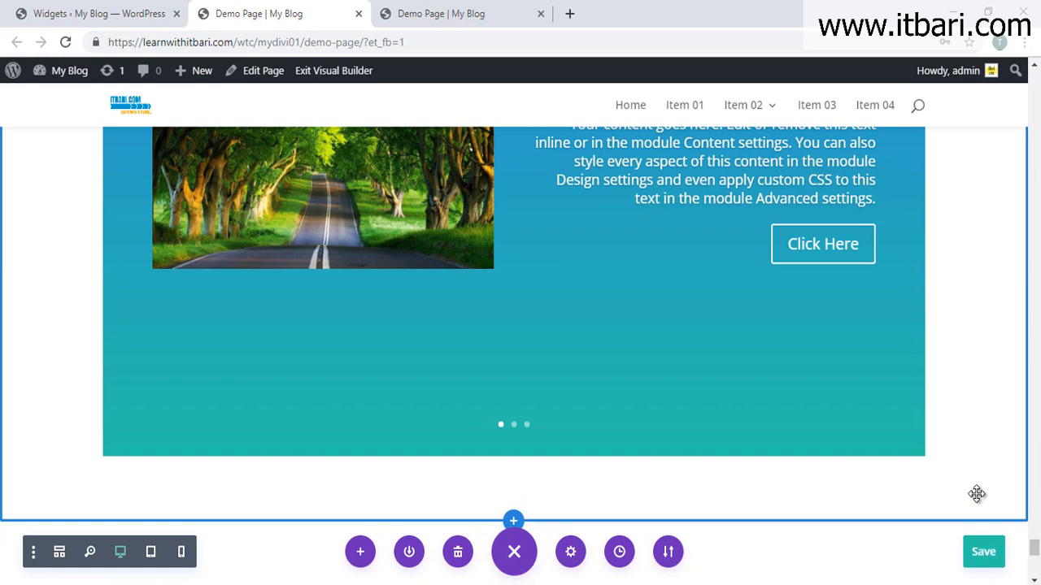
{"action": "scroll", "coordinate": [771, 434], "scroll_direction": "down", "scroll_amount": 6}
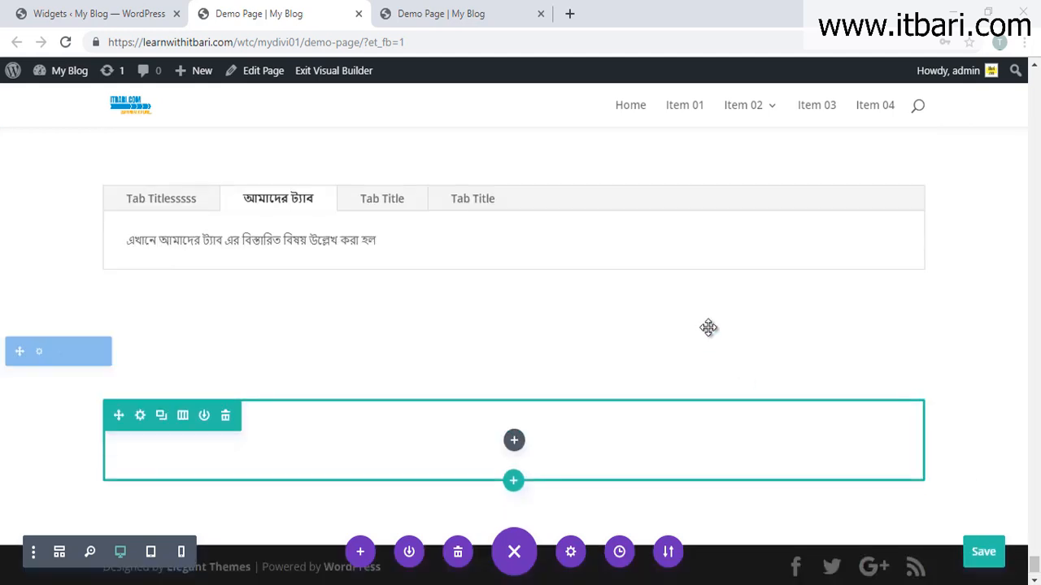
{"action": "scroll", "coordinate": [349, 309], "scroll_direction": "up", "scroll_amount": 3}
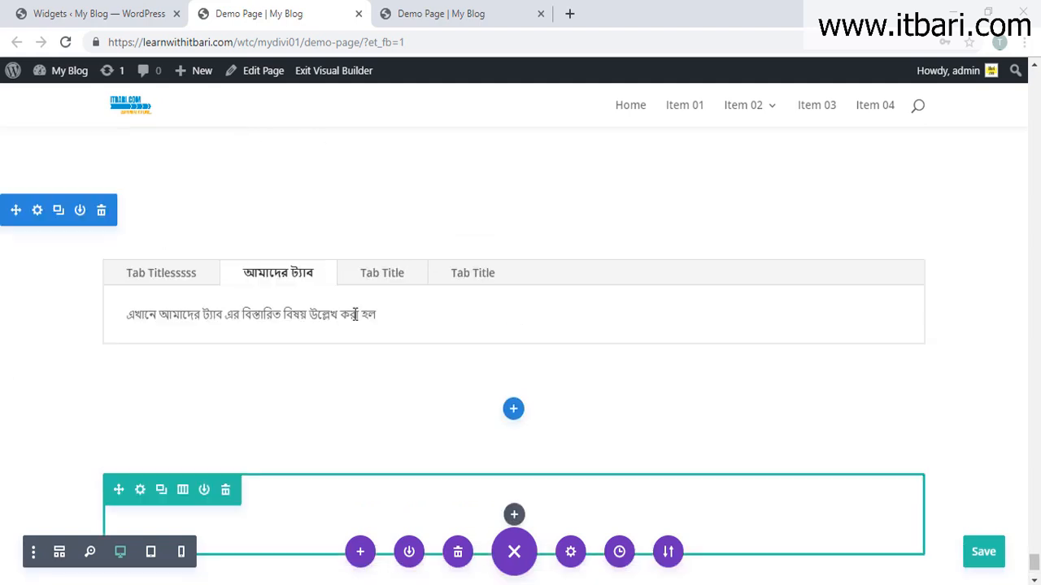